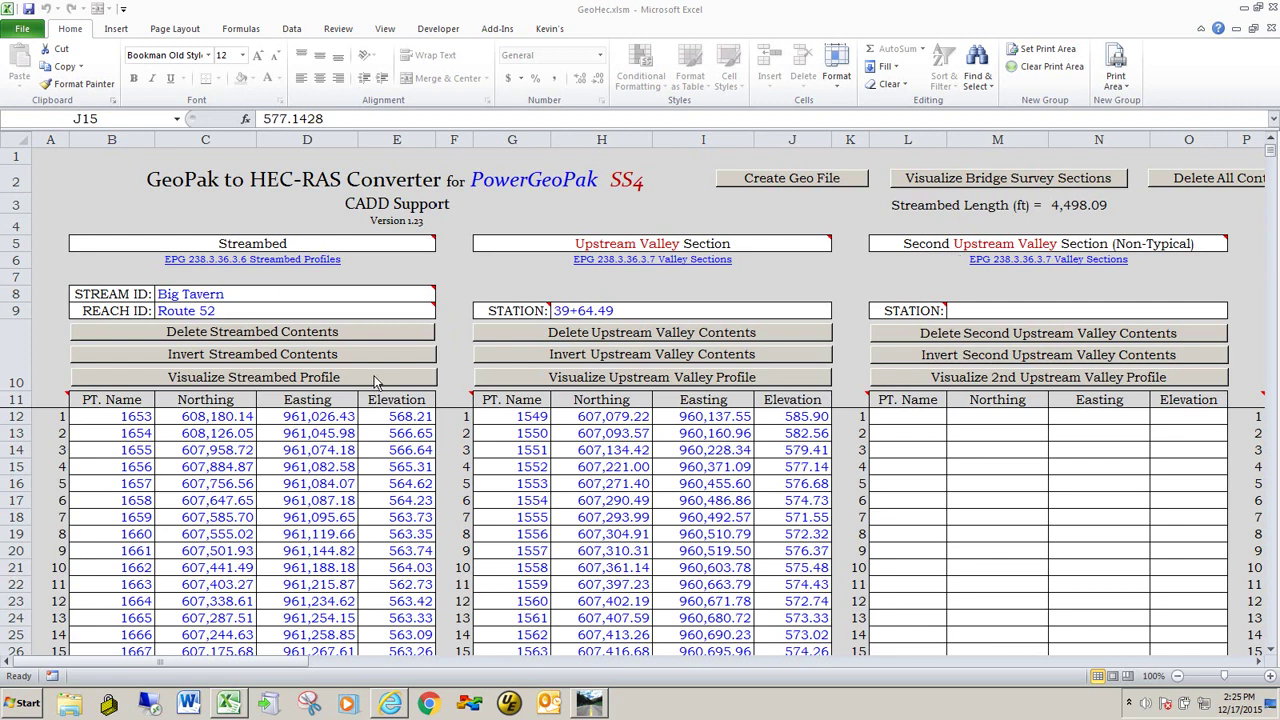
Delete all contents of the GeoPak to HEC-RAS converter sheet, including the streambed and every section table.
scroll(350, 460, down, 4)
scroll(347, 465, up, 4)
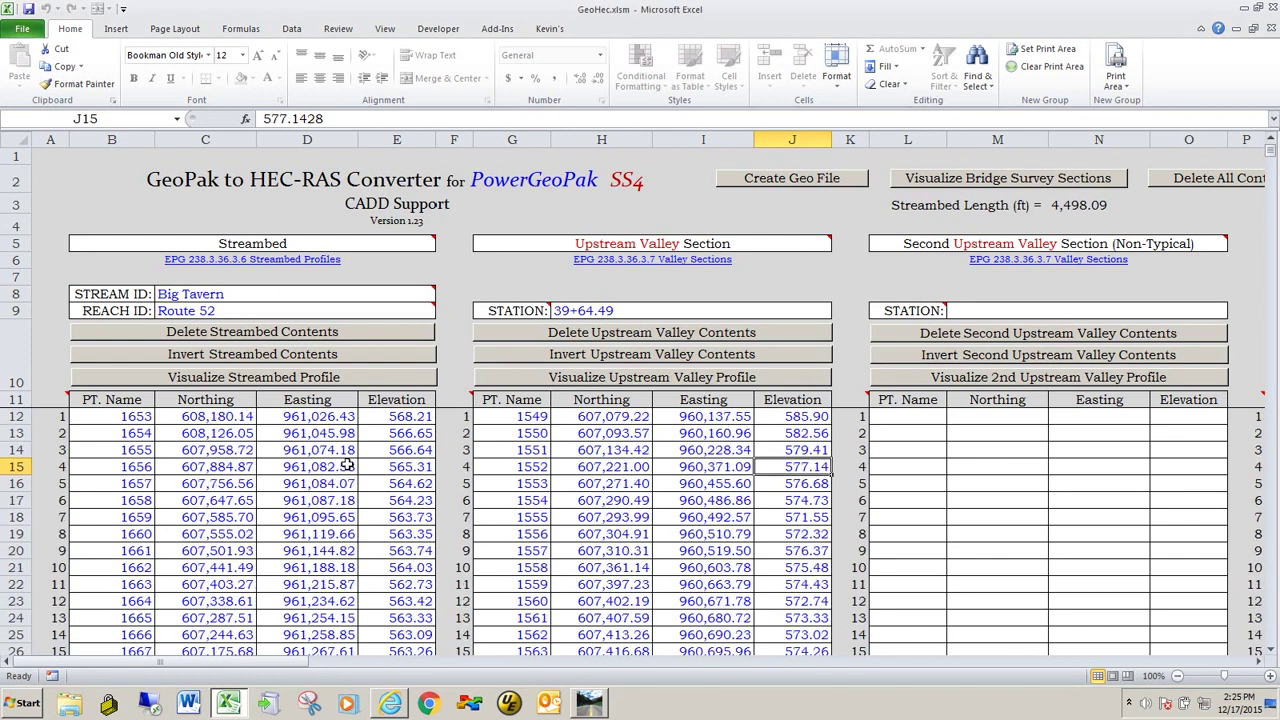
drag(255, 662, 7, 661)
drag(308, 670, 336, 668)
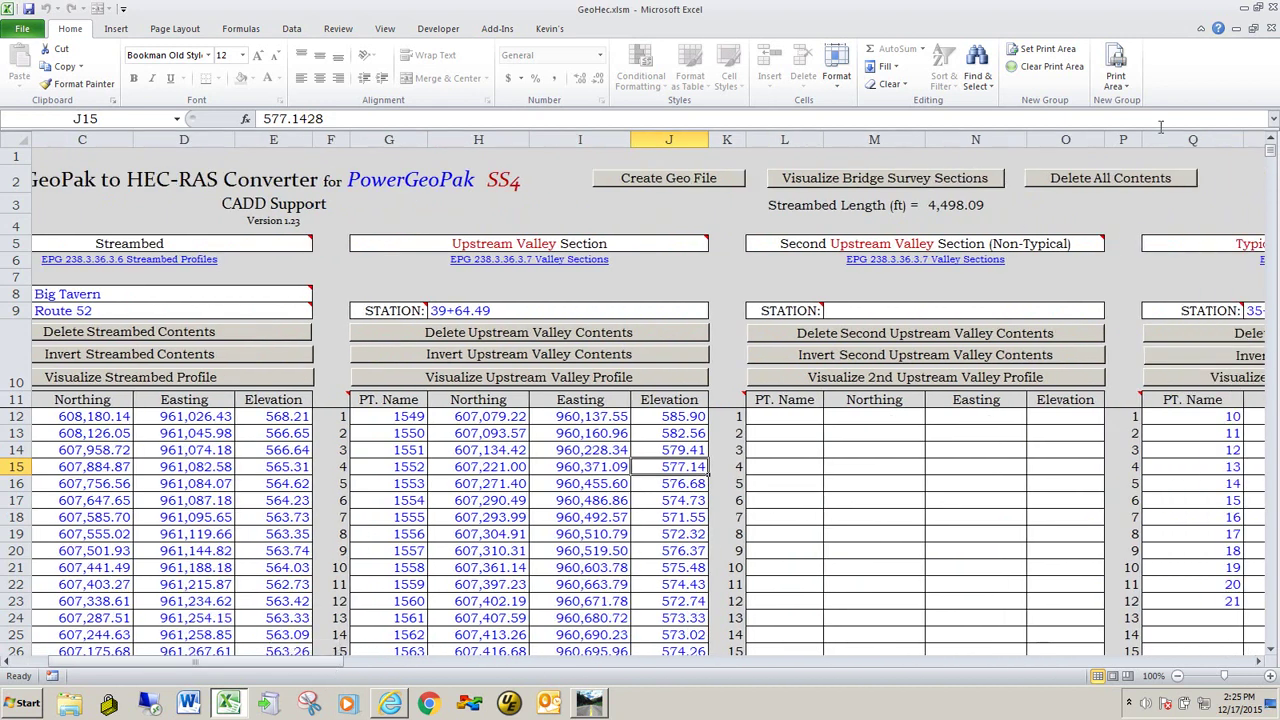
click(1096, 186)
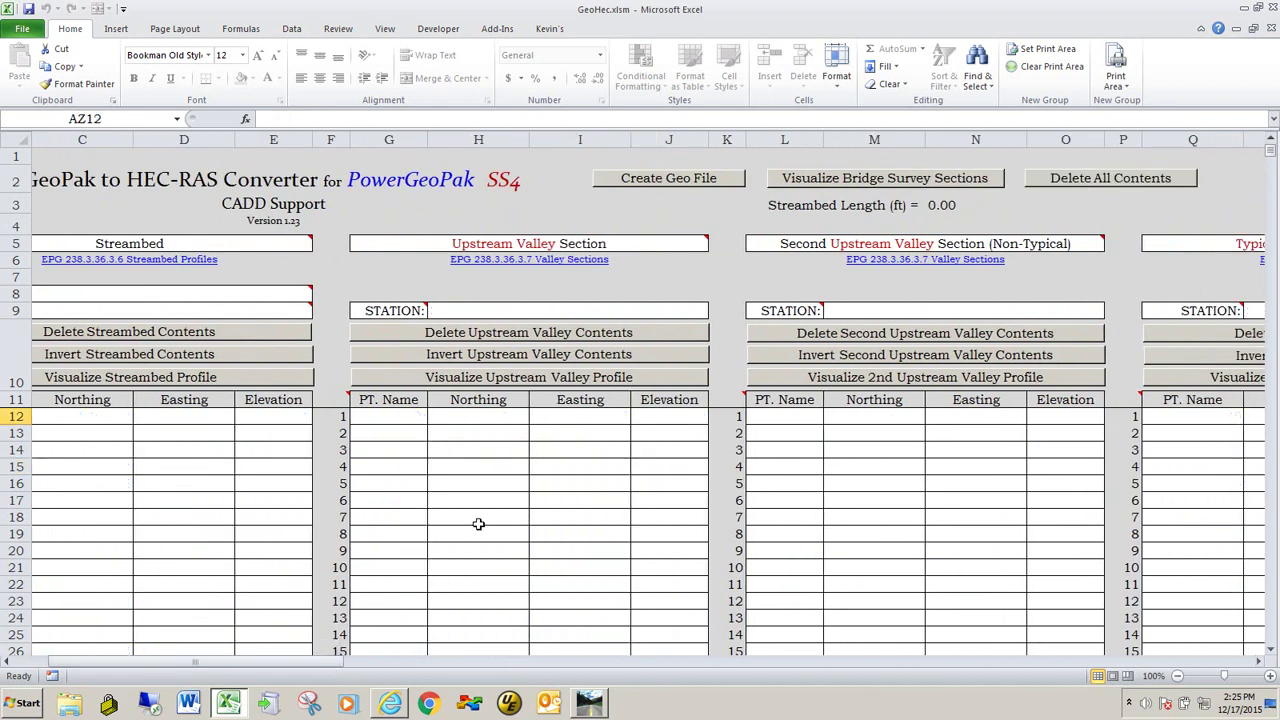
Look over the empty streambed, upstream and downstream section tables and read the note on the First Downstream Valley Section heading.
drag(255, 672, 102, 670)
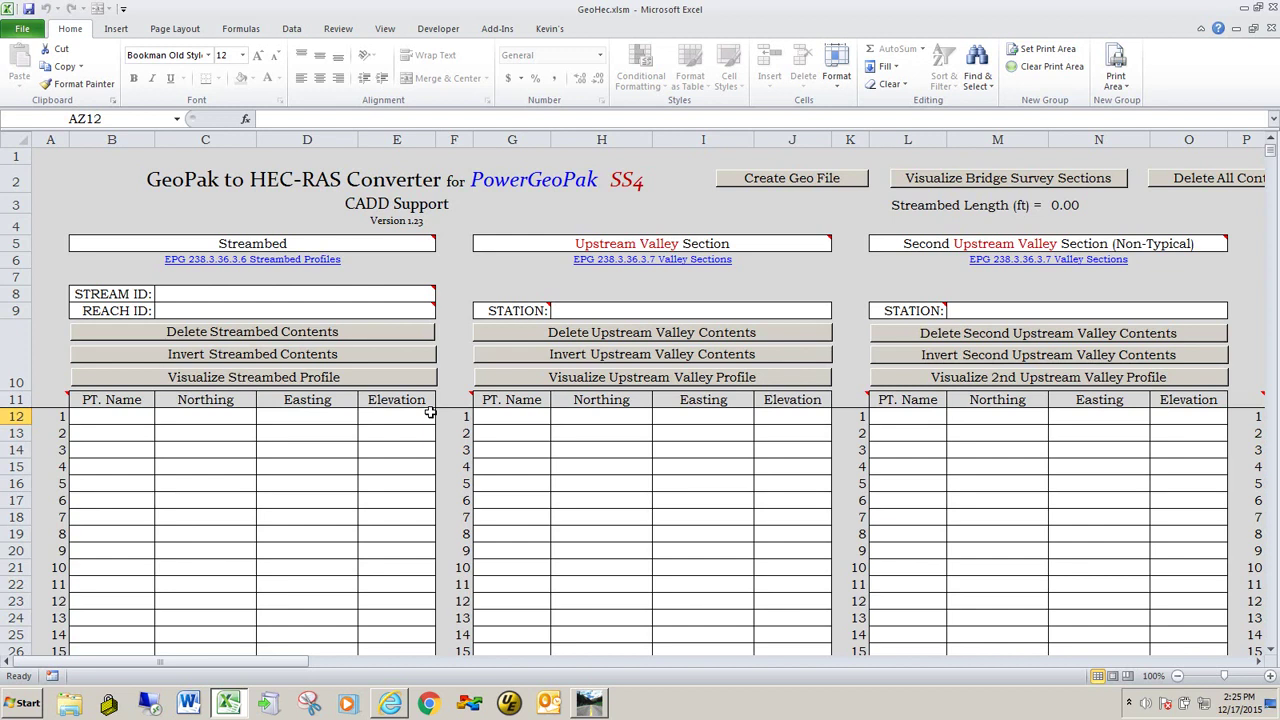
drag(150, 663, 810, 664)
mouse_move(545, 243)
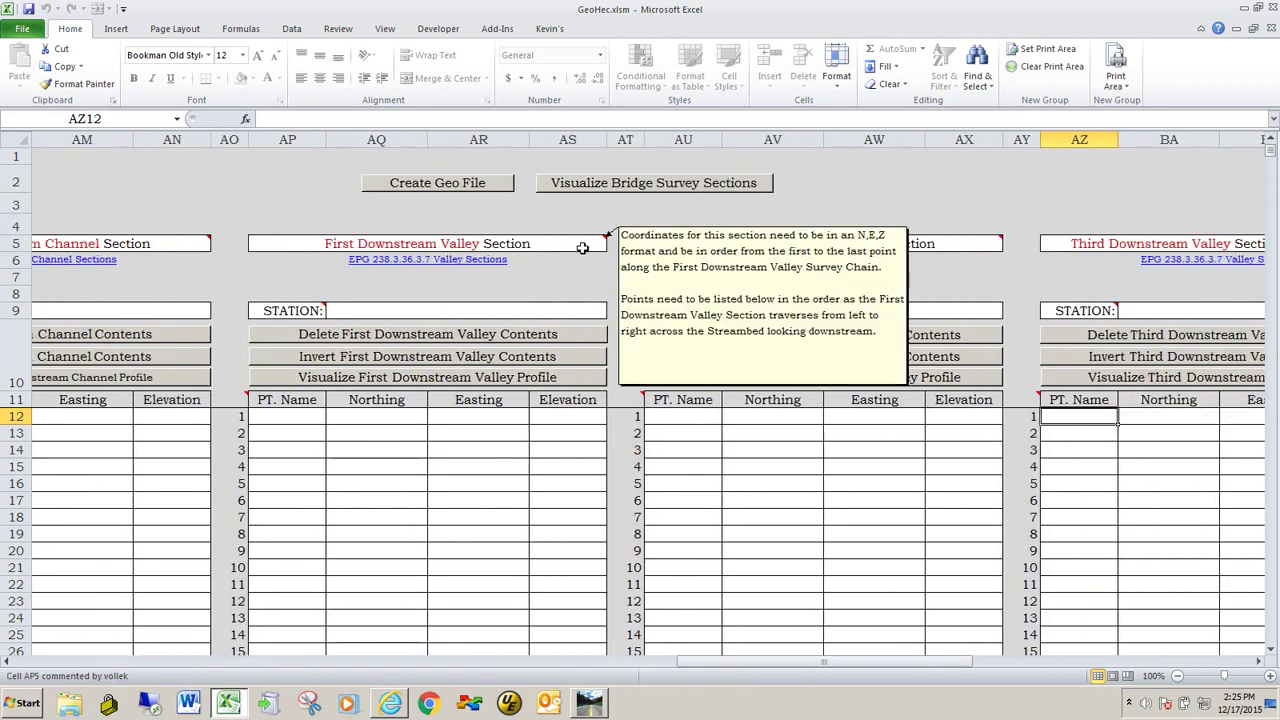
drag(697, 661, 12, 650)
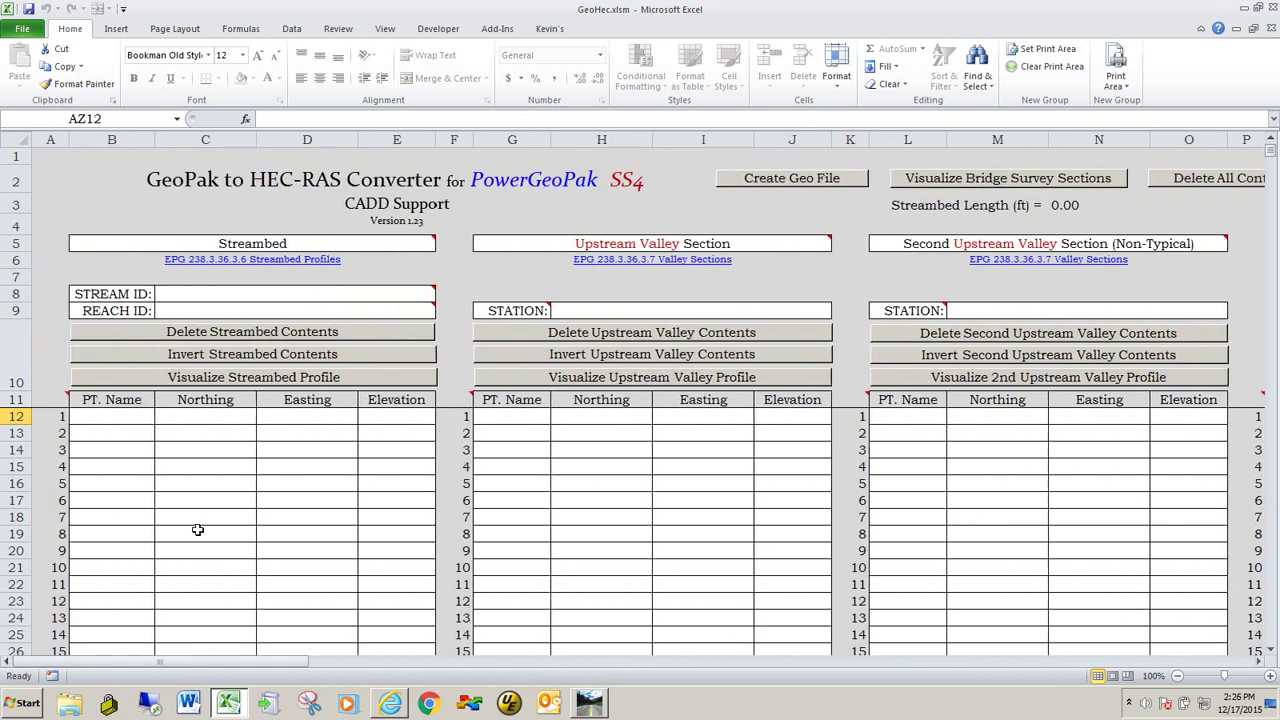
Switch to Power GEOPAK and expand the survey data in the Project Explorer to Field Book 1's point and linear features.
key(alt+Tab)
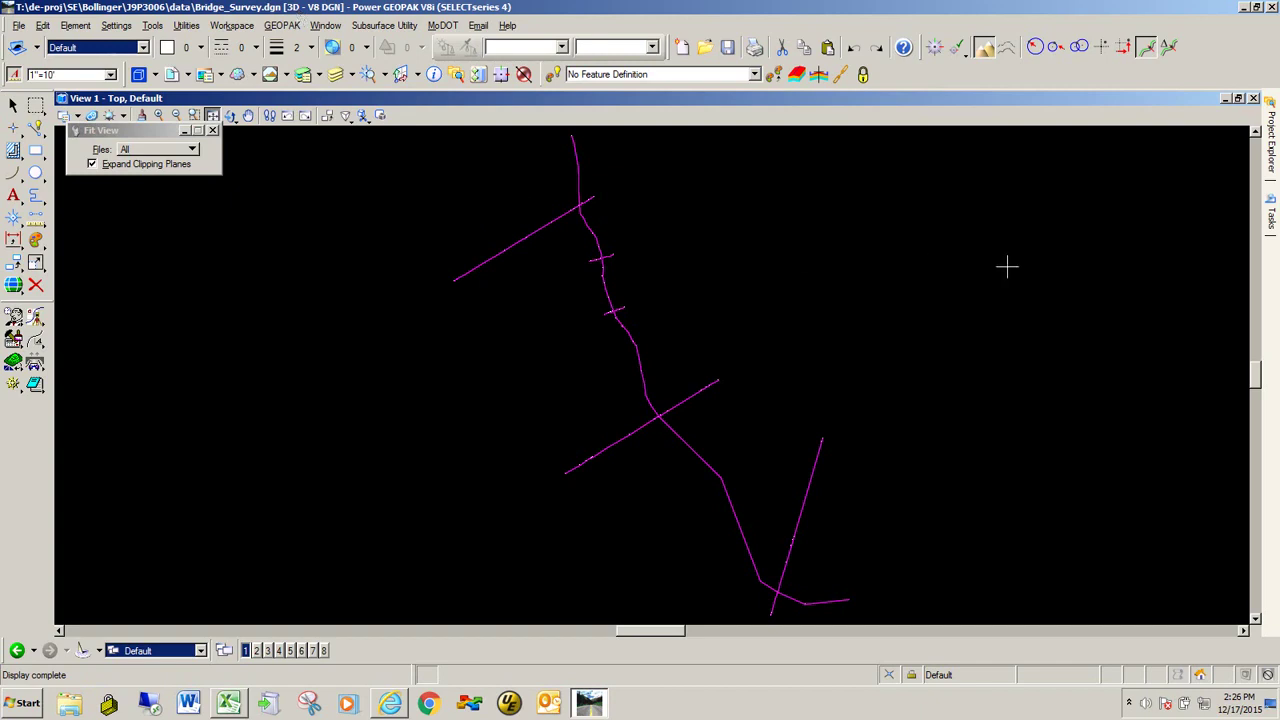
mouse_move(1275, 147)
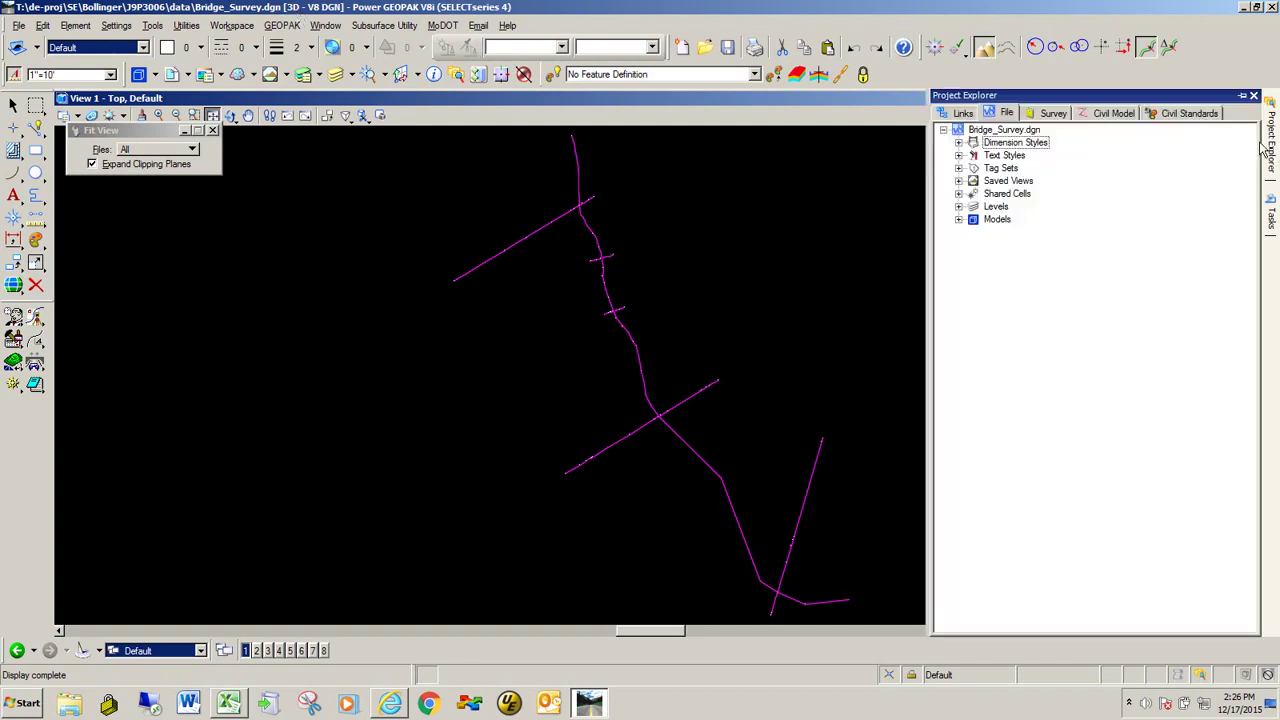
click(1047, 113)
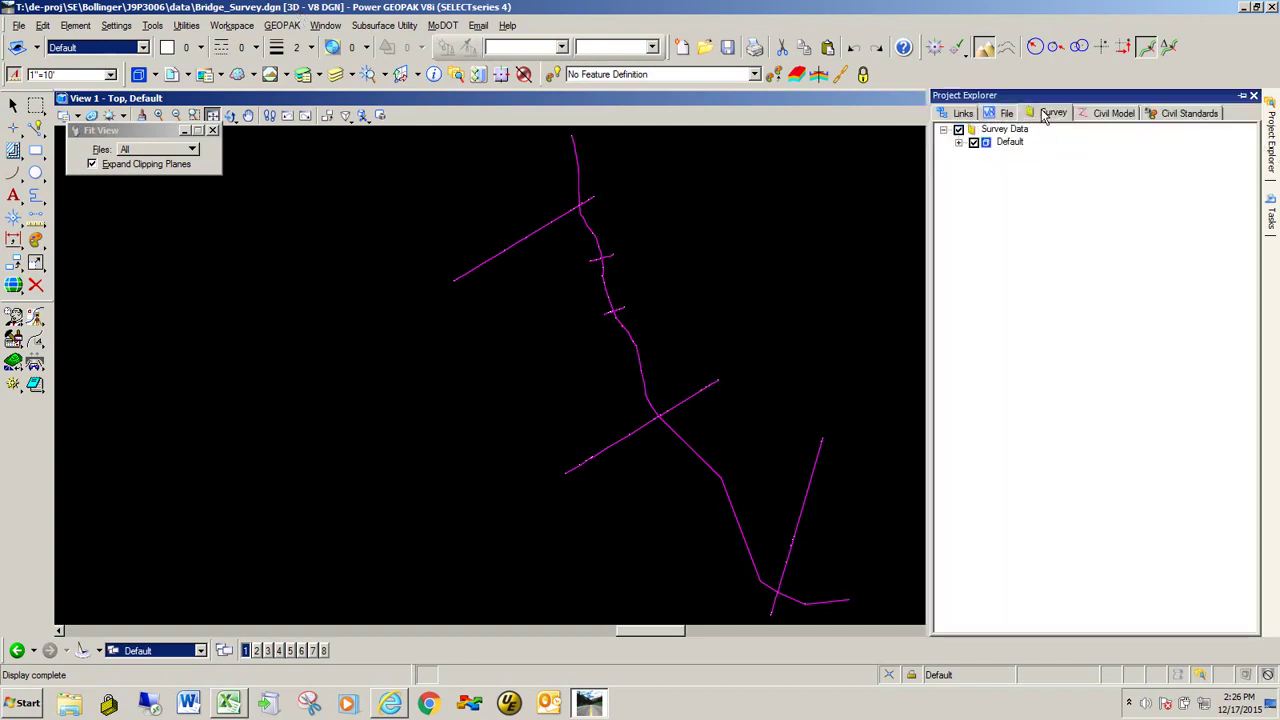
click(959, 143)
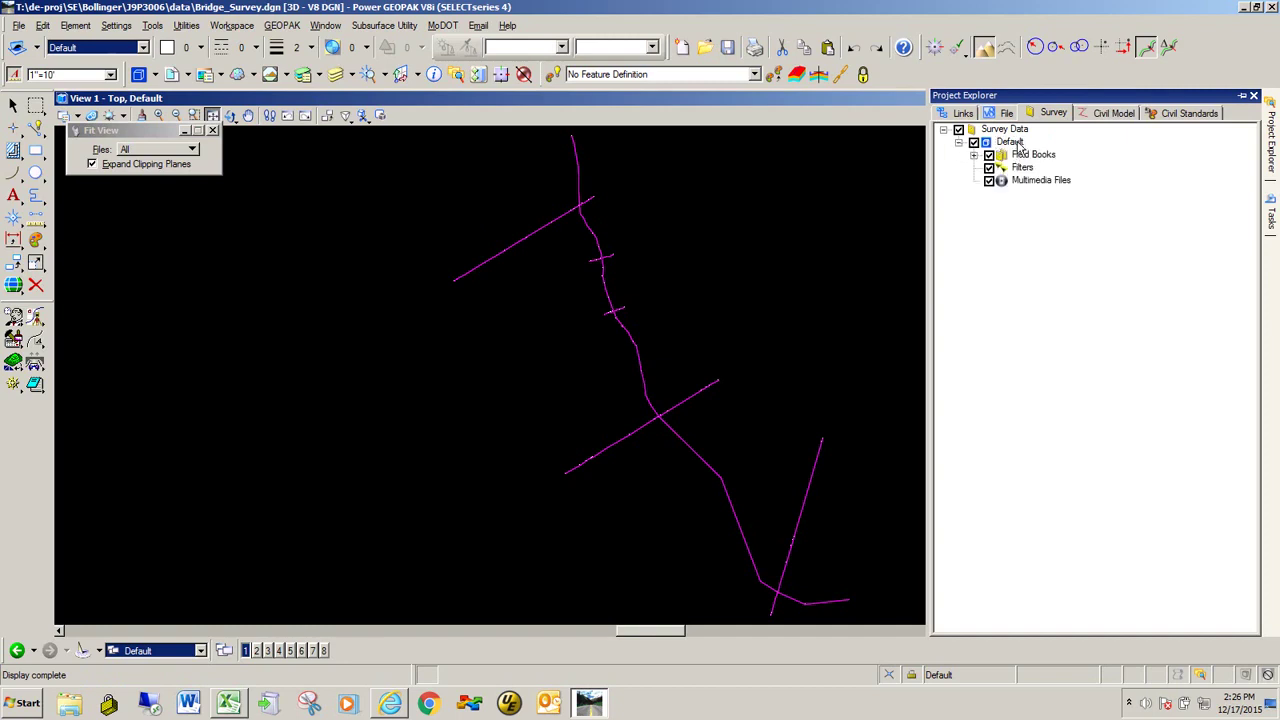
click(974, 157)
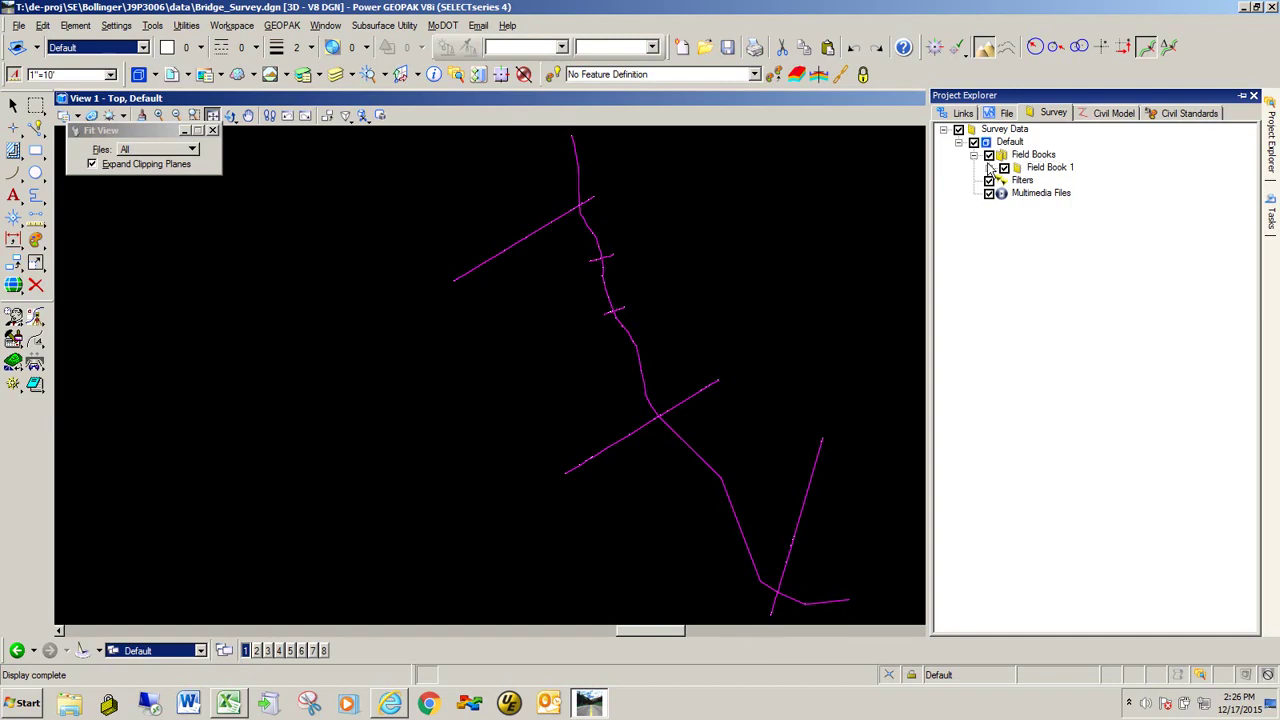
click(989, 168)
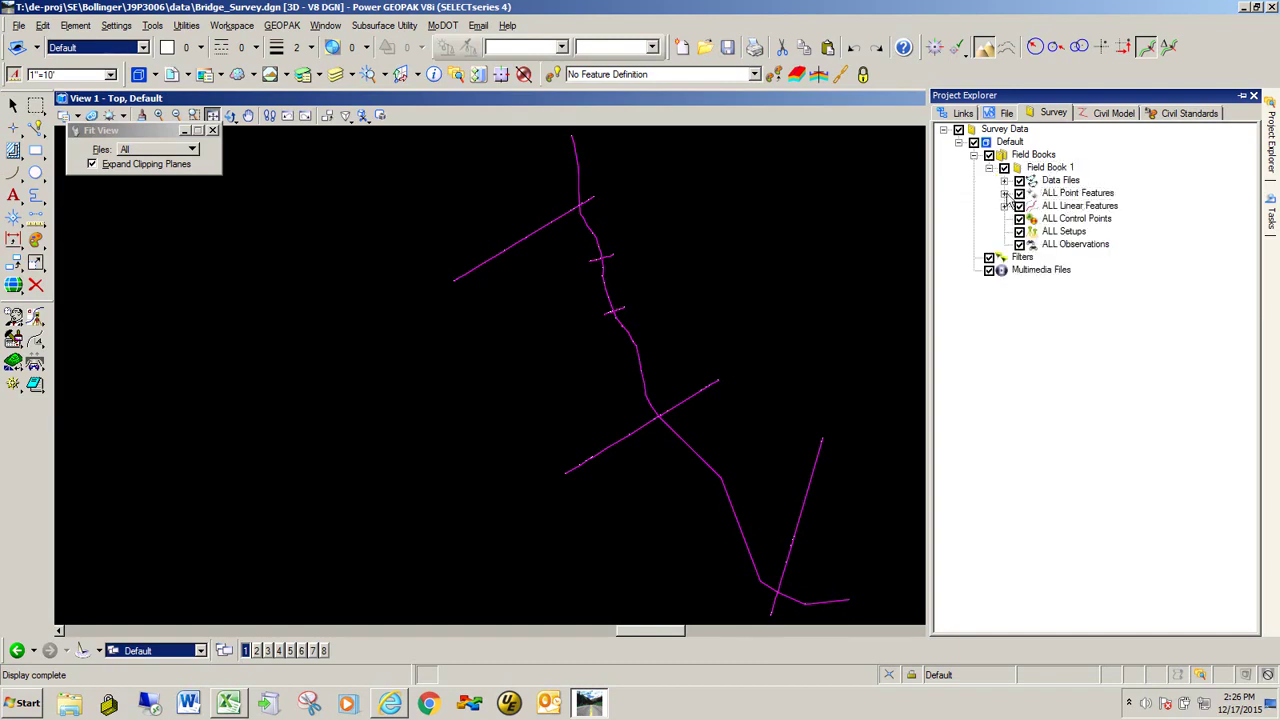
click(1004, 194)
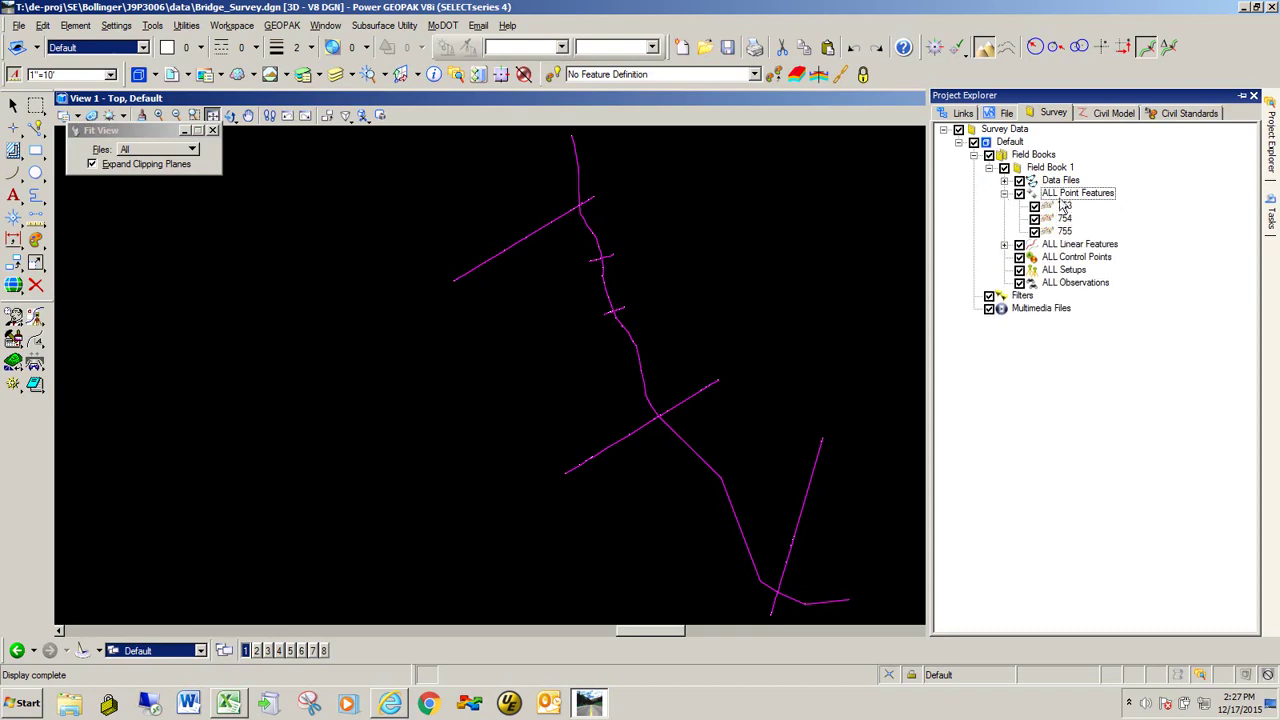
click(1004, 245)
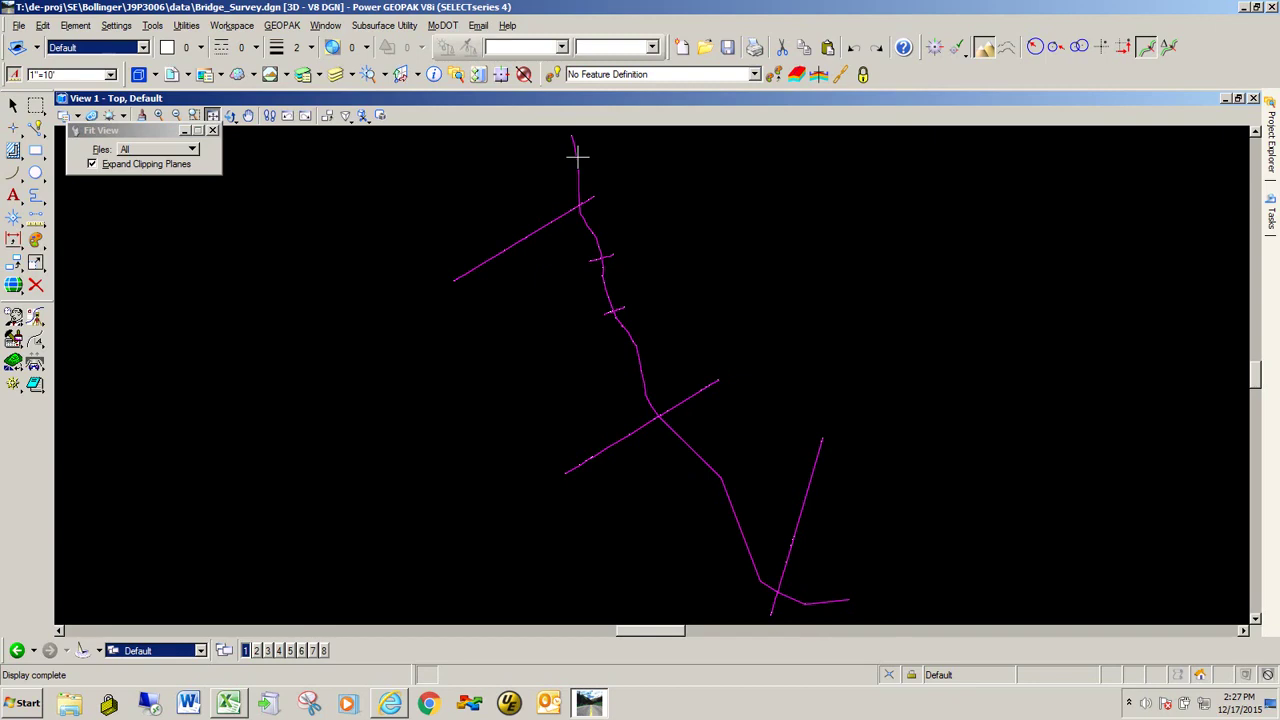
Select the long streambed linear feature to inspect it, deselect it, and examine the survey points along it up close.
key(Escape)
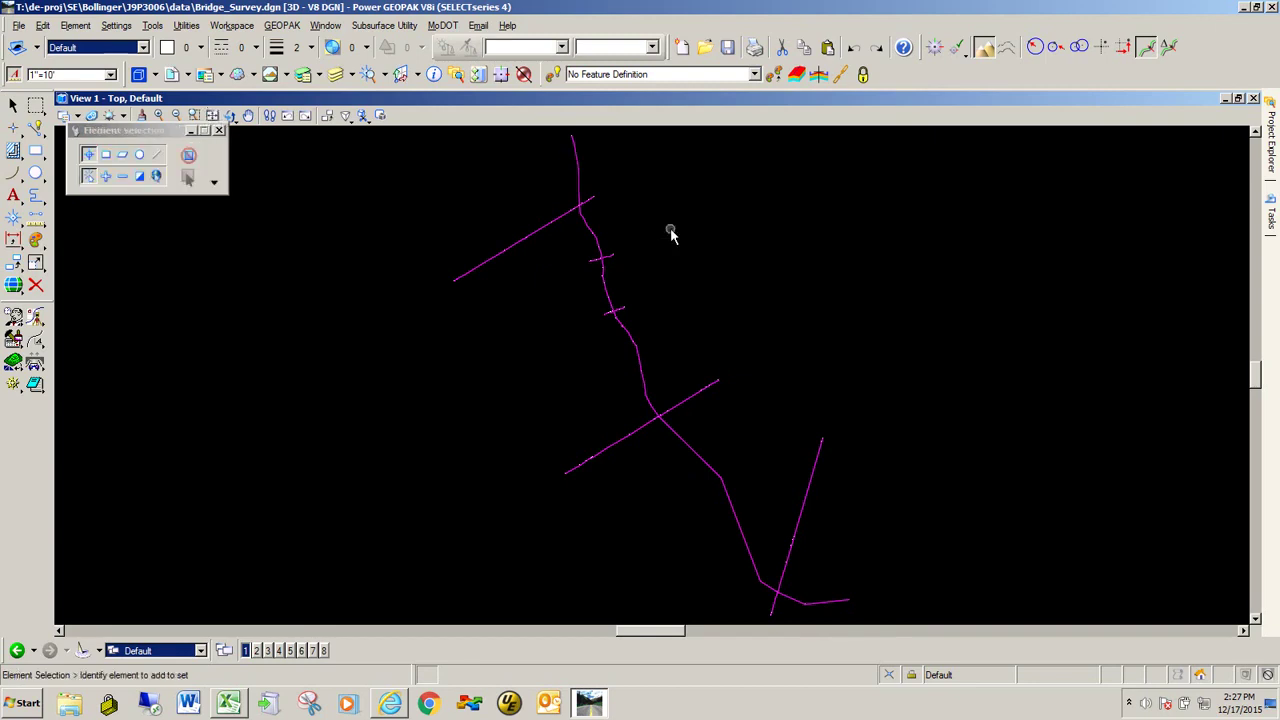
click(640, 360)
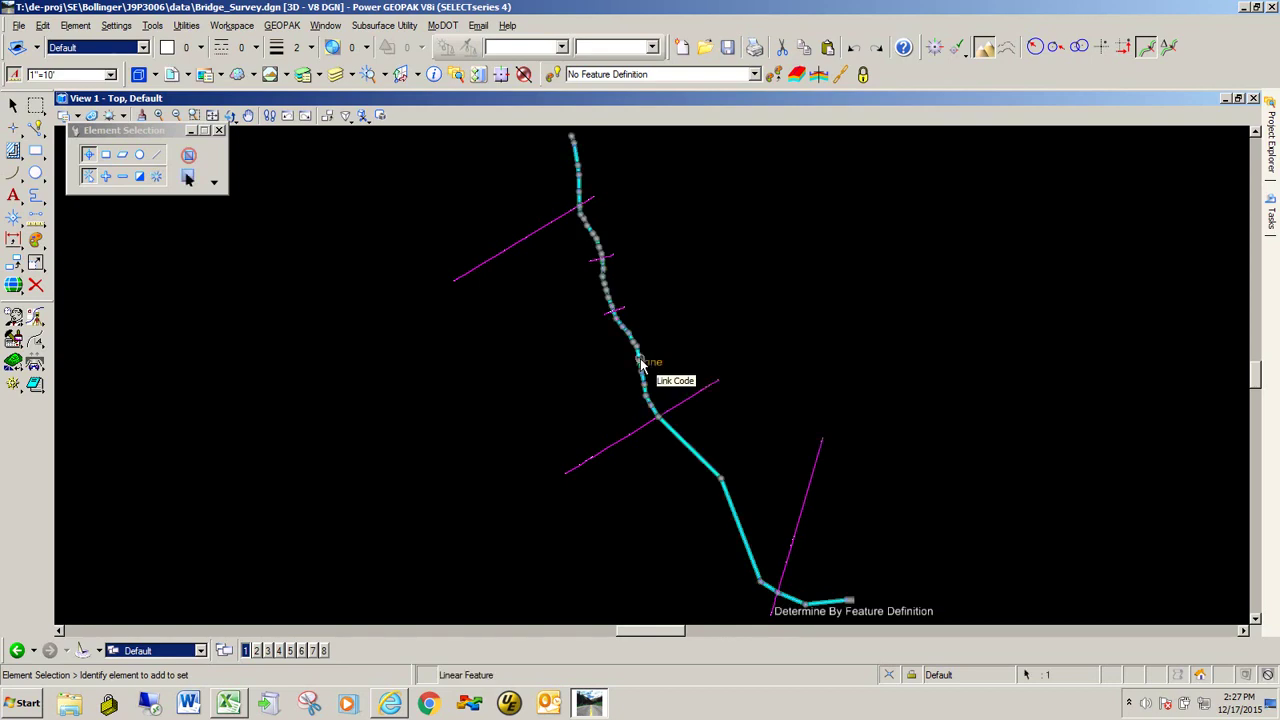
scroll(591, 277, up, 2)
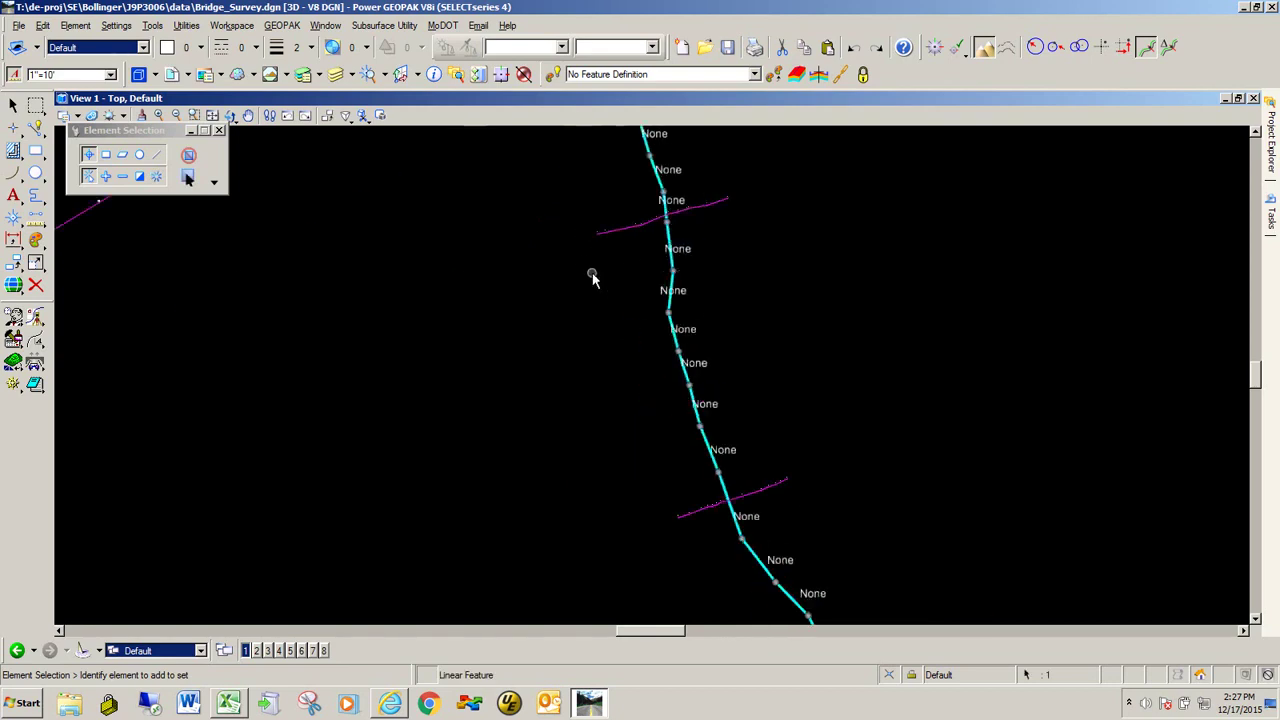
scroll(717, 377, up, 3)
scroll(657, 390, down, 3)
scroll(660, 375, up, 2)
click(680, 375)
scroll(652, 385, up, 2)
scroll(651, 385, up, 3)
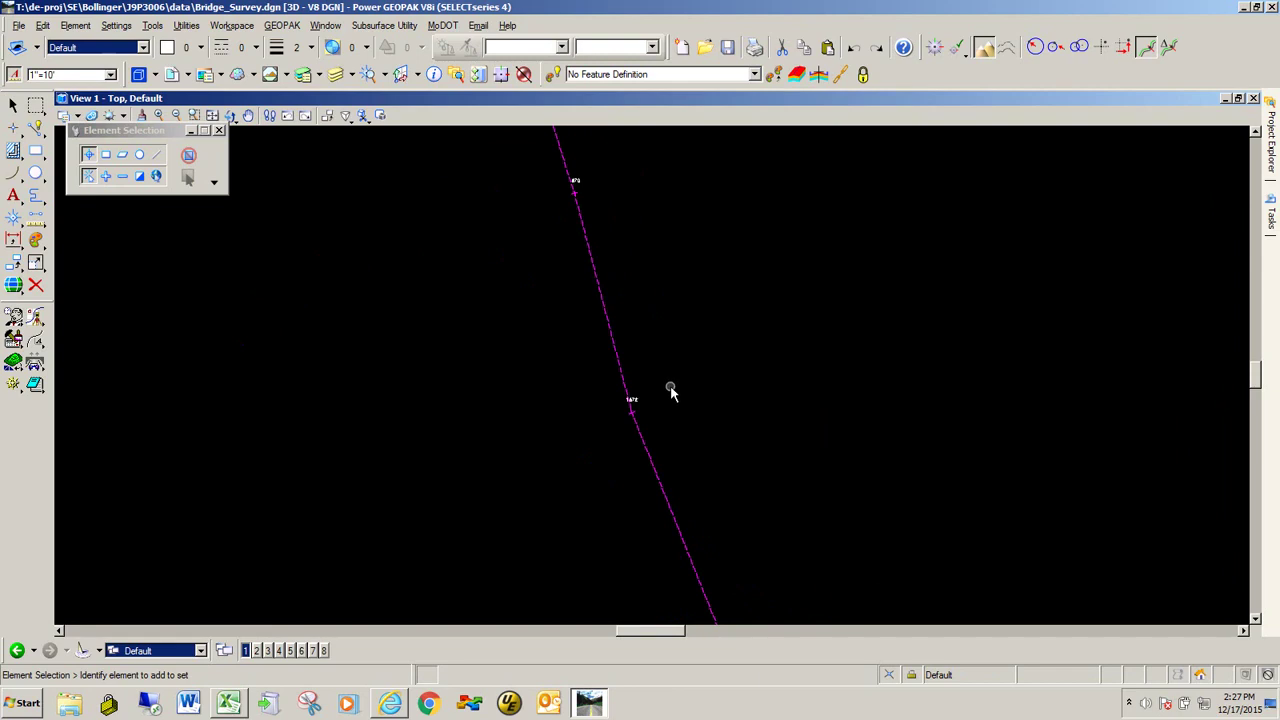
scroll(655, 370, down, 2)
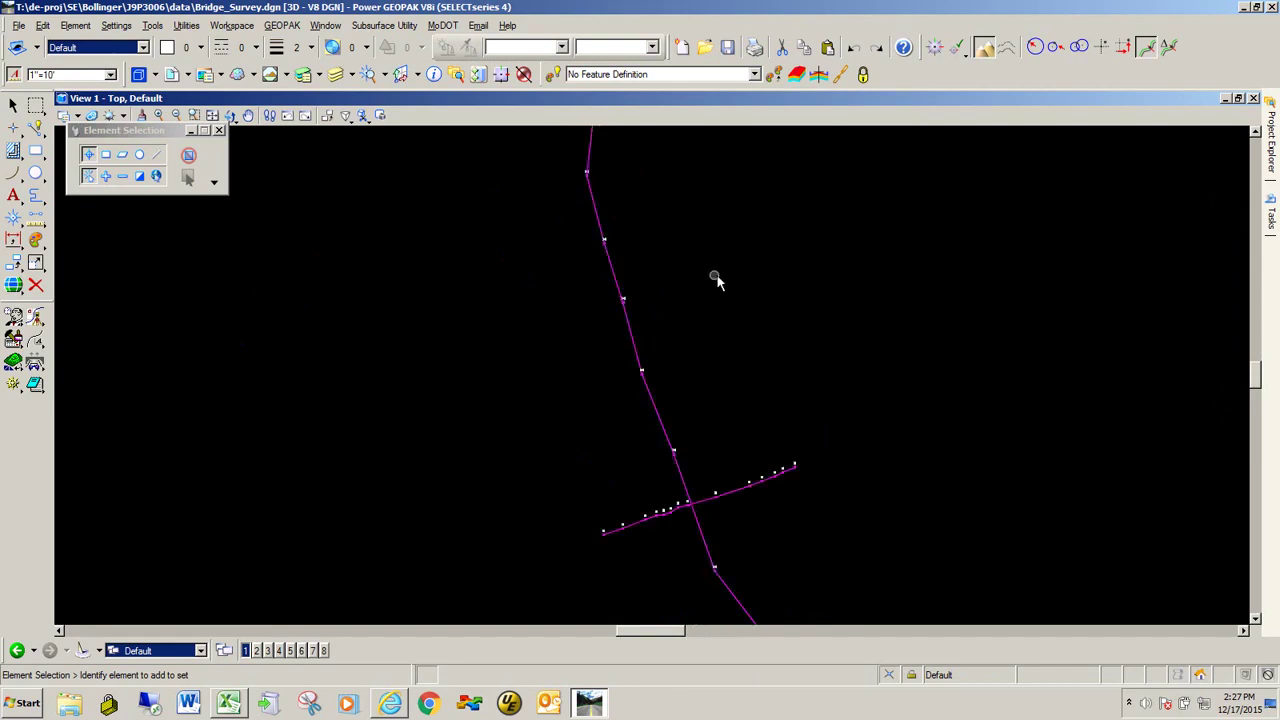
Set the drawing's annotation scale to 1"=100' and view the point labels around the channel section.
click(111, 76)
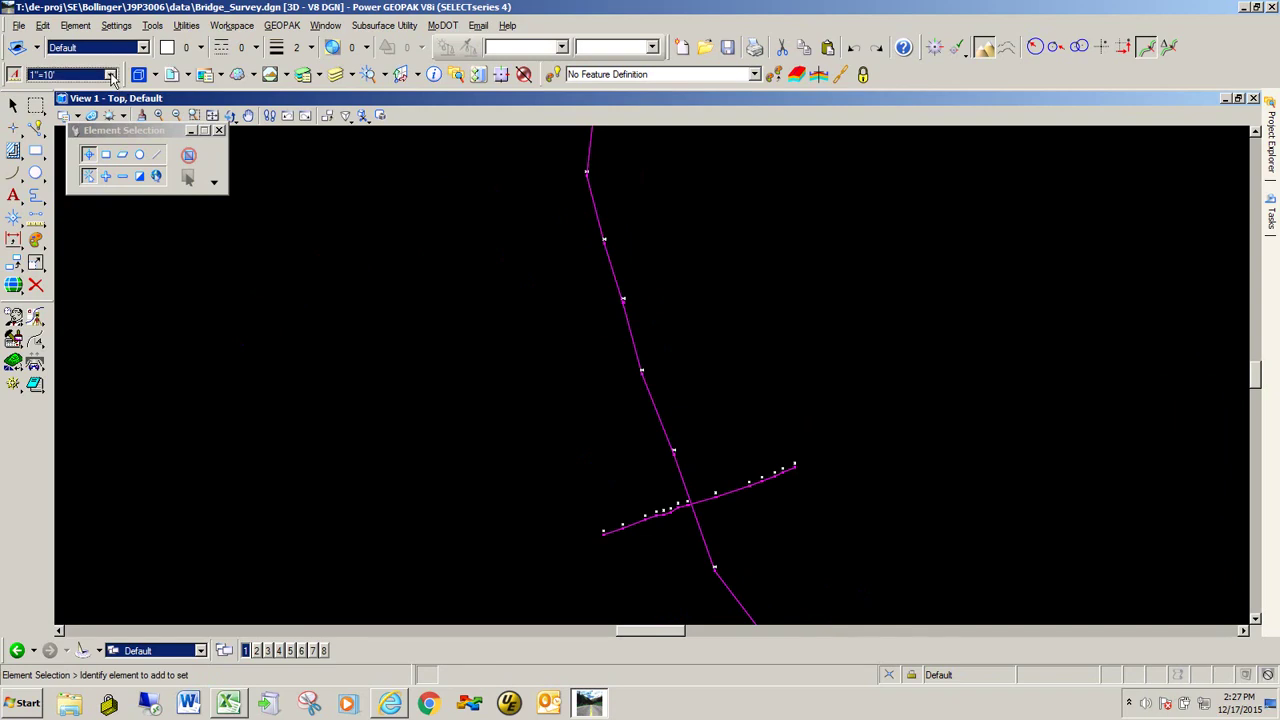
click(111, 76)
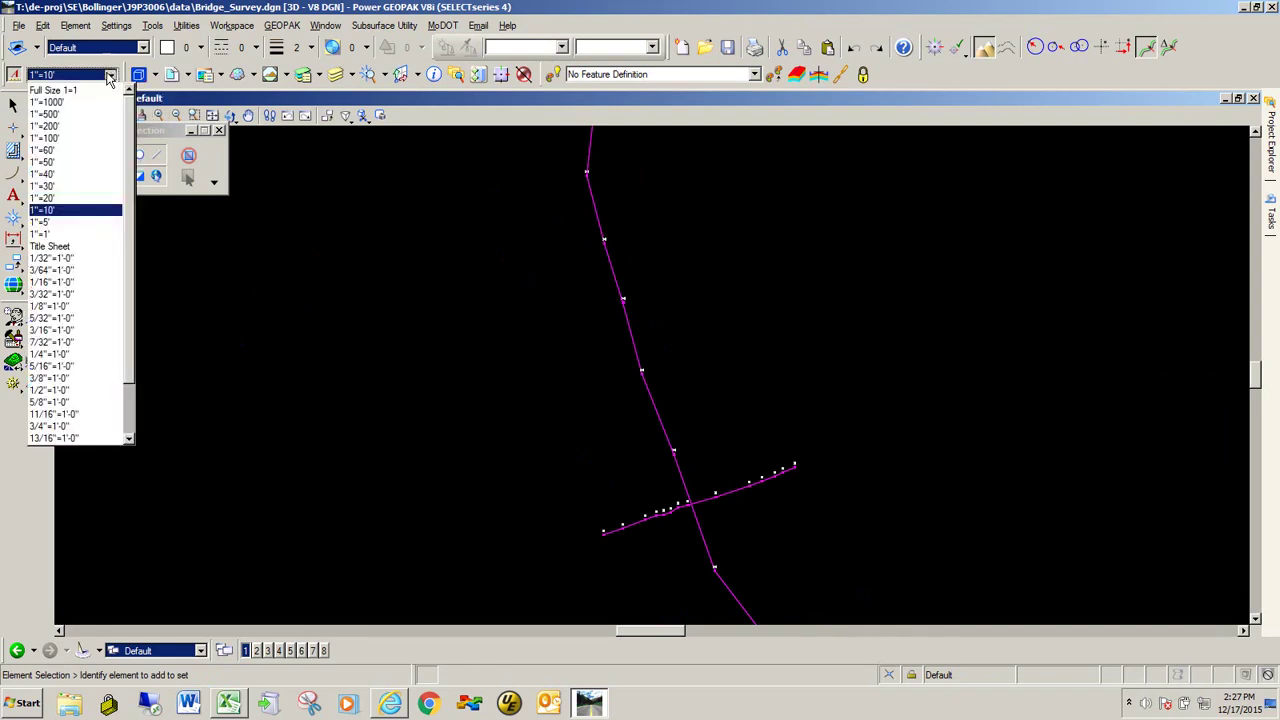
click(68, 138)
scroll(729, 363, down, 5)
scroll(683, 372, up, 6)
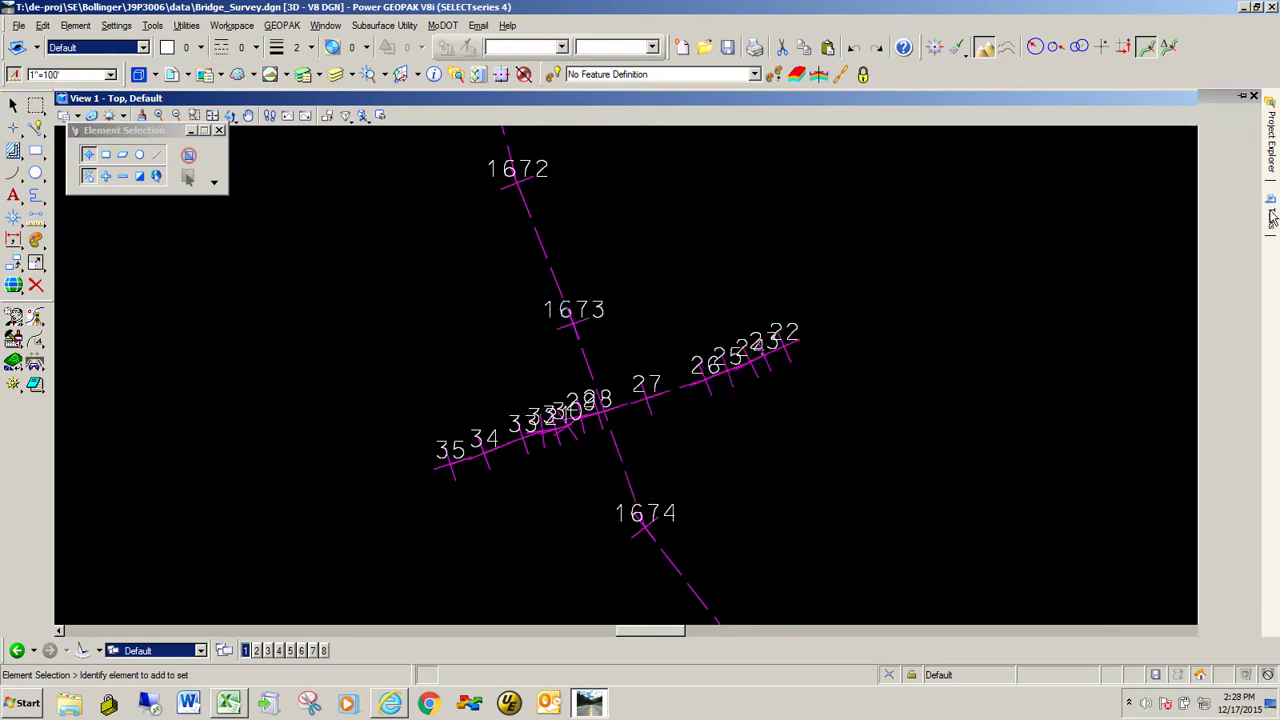
Turn off all annotations for ALL Point Features in Field Book 1.
mouse_move(1274, 165)
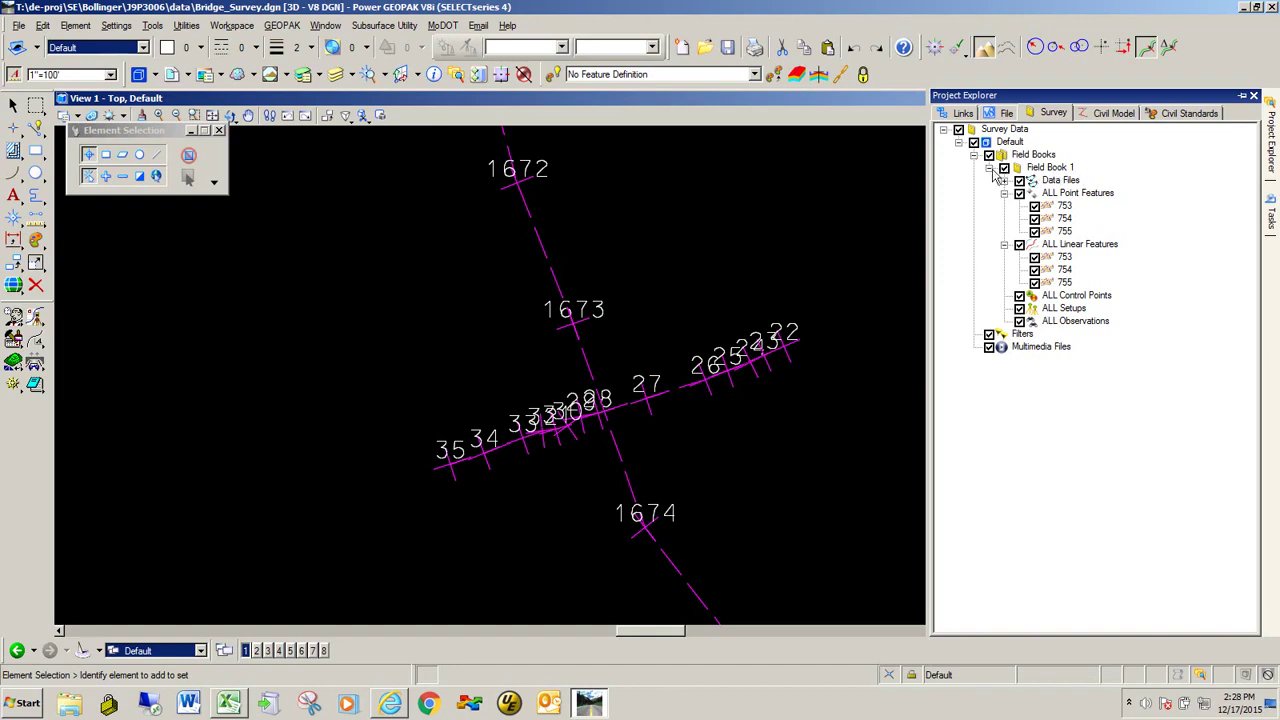
right_click(1083, 196)
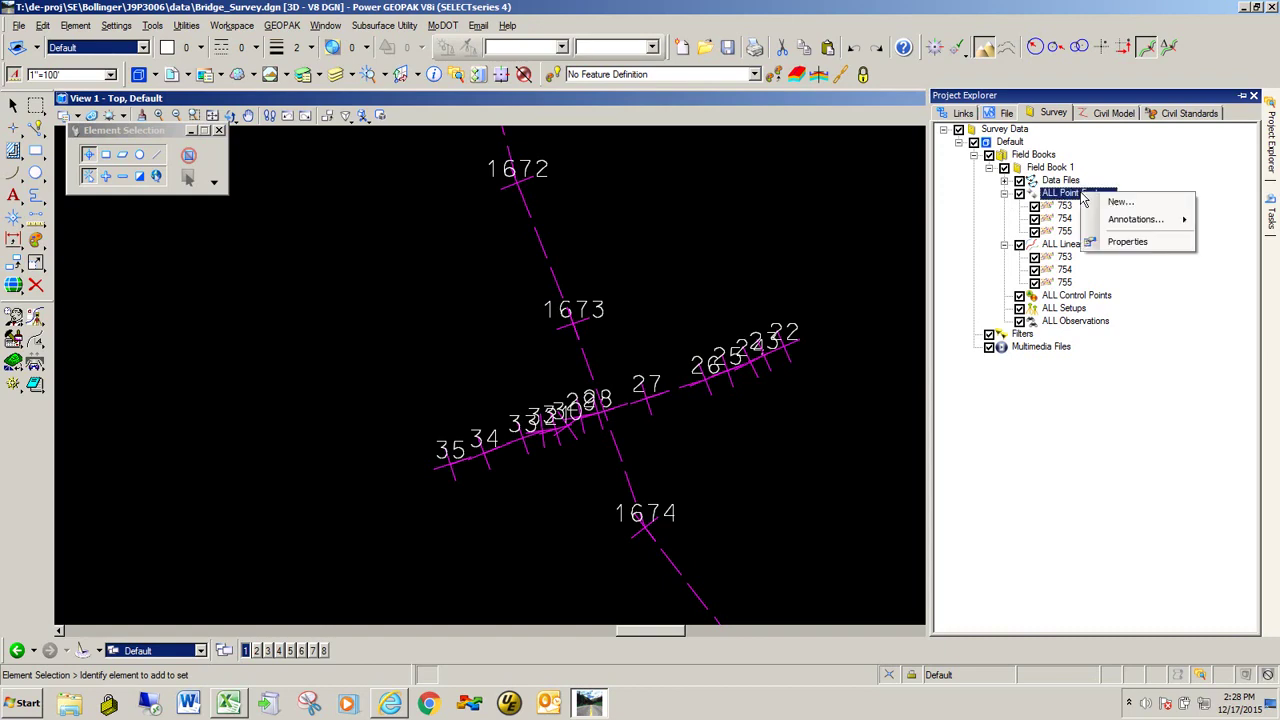
mouse_move(1133, 228)
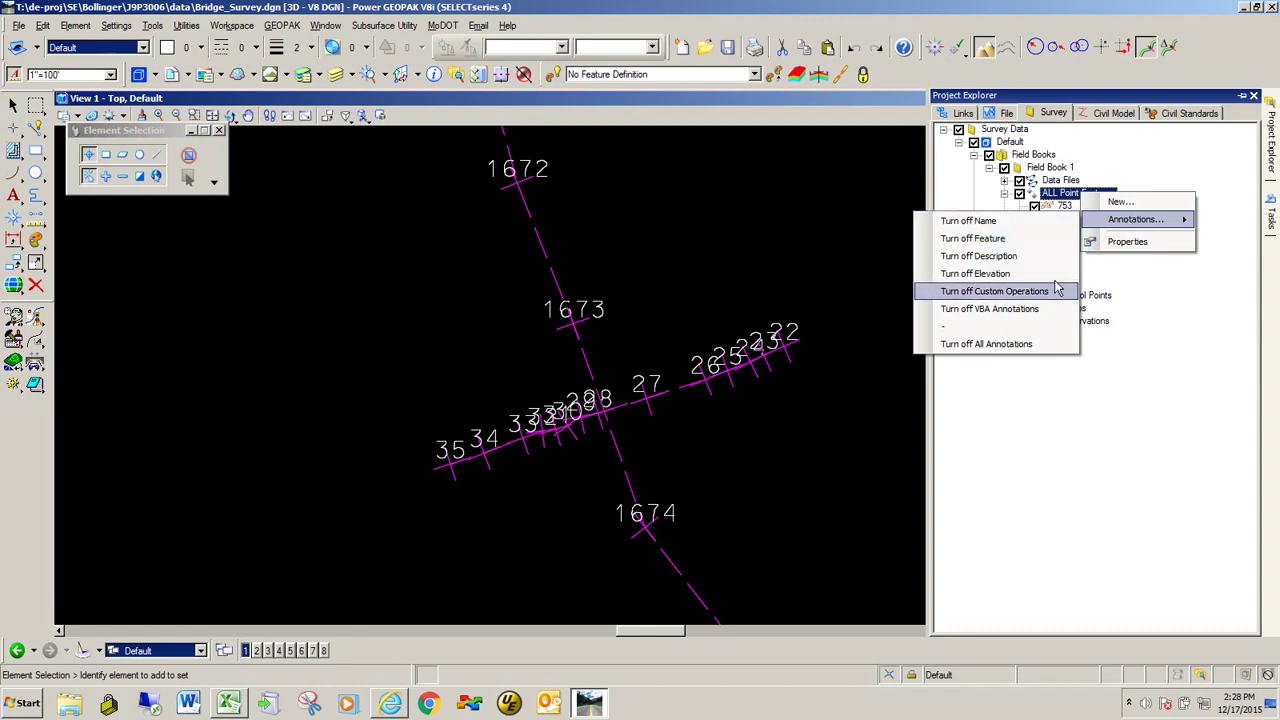
click(1030, 355)
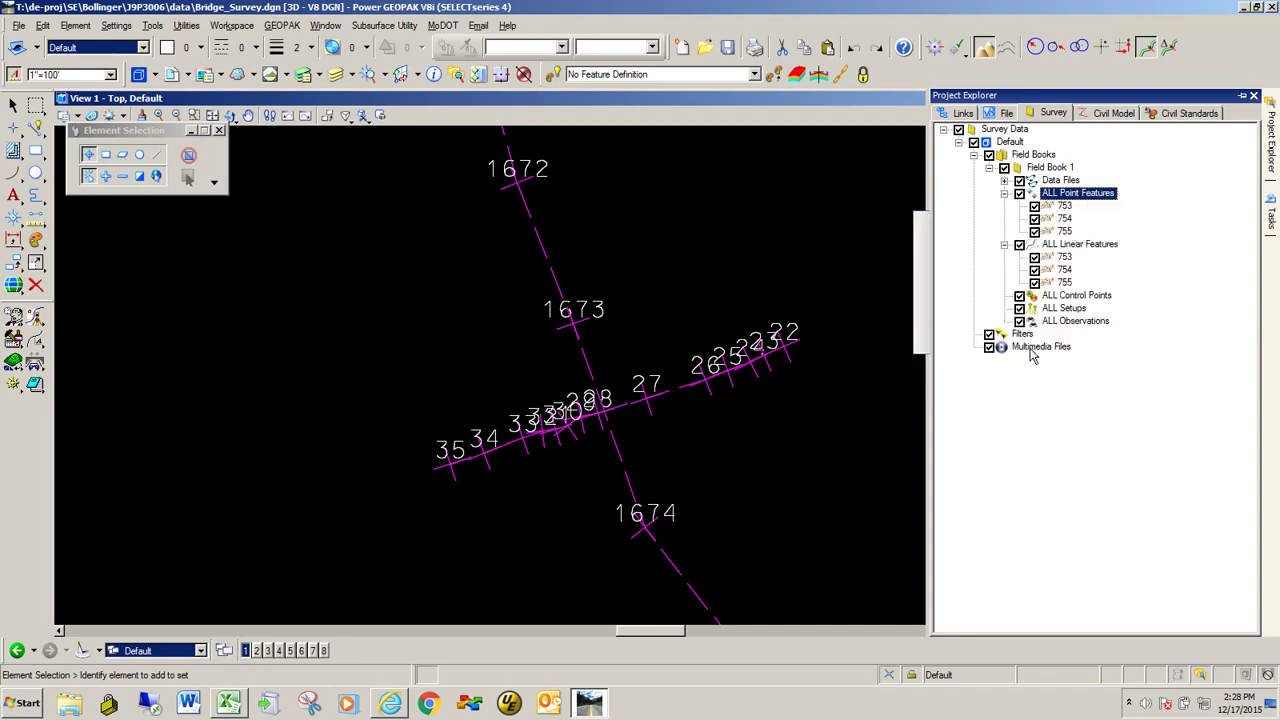
Turn on all annotations for ALL Point Features and inspect the labels along the streambed and cross sections.
right_click(1087, 200)
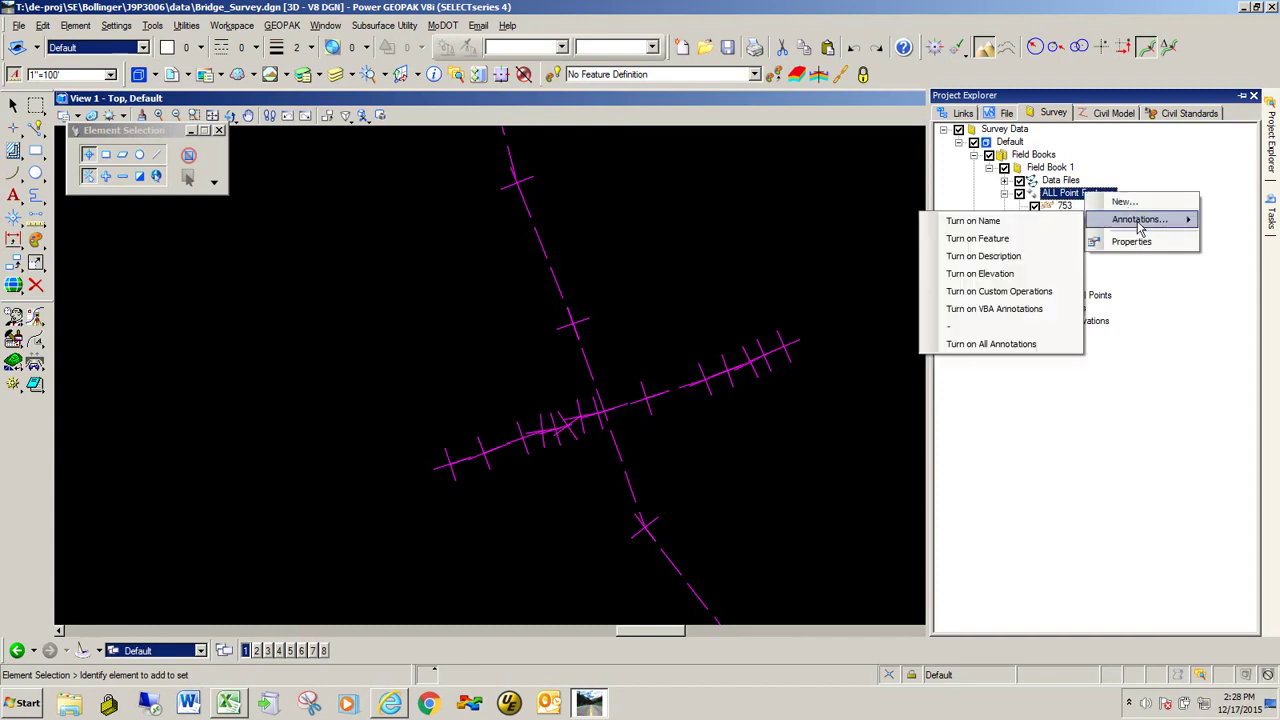
click(1025, 344)
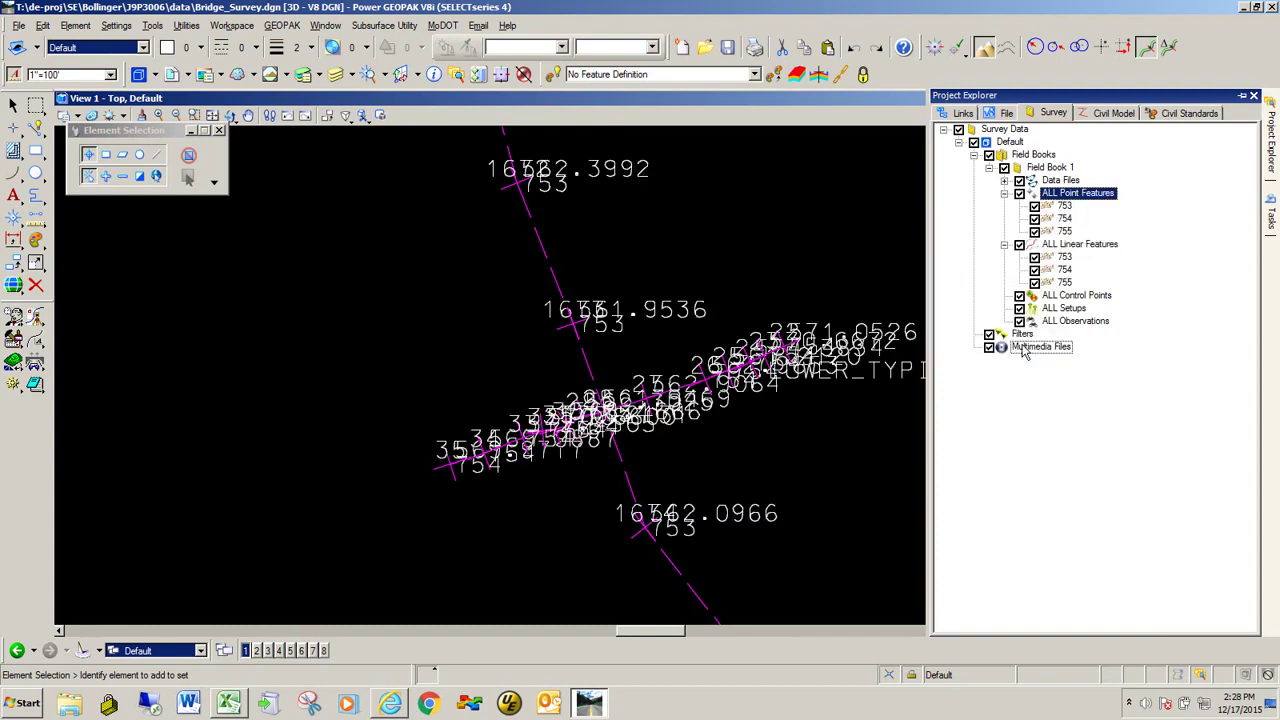
scroll(580, 338, down, 4)
scroll(600, 371, up, 3)
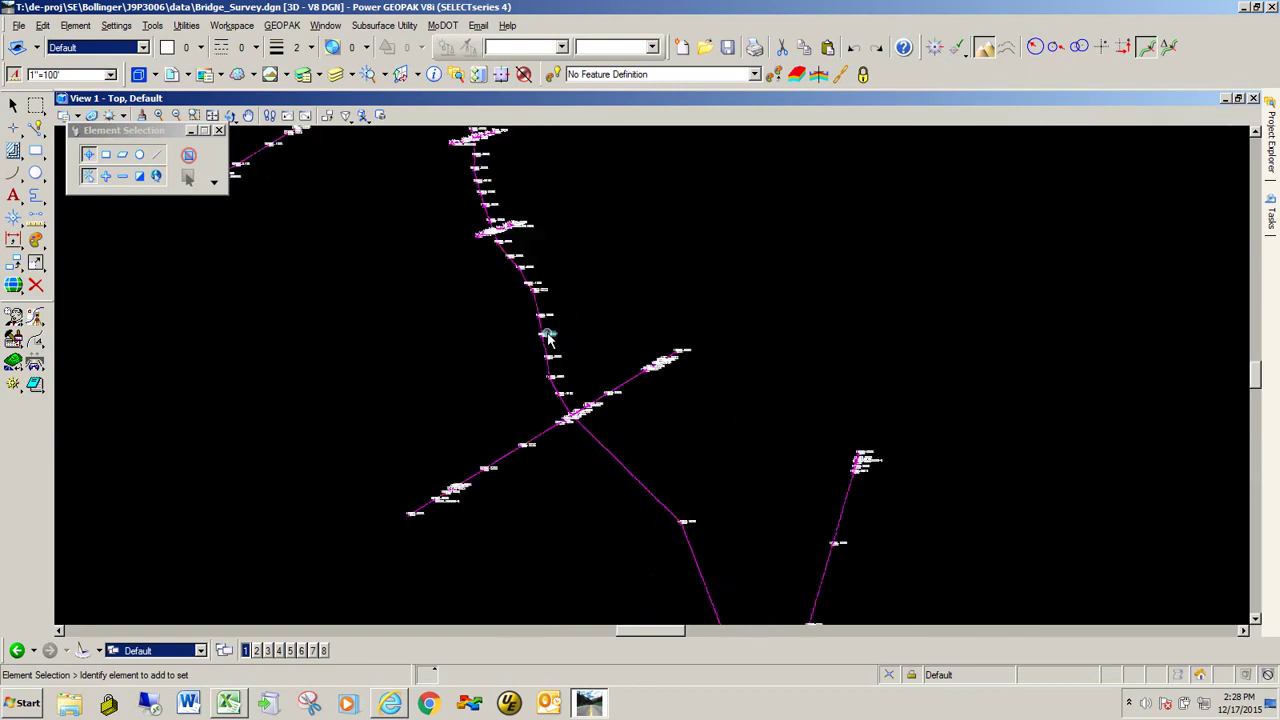
scroll(540, 332, up, 4)
scroll(646, 381, down, 4)
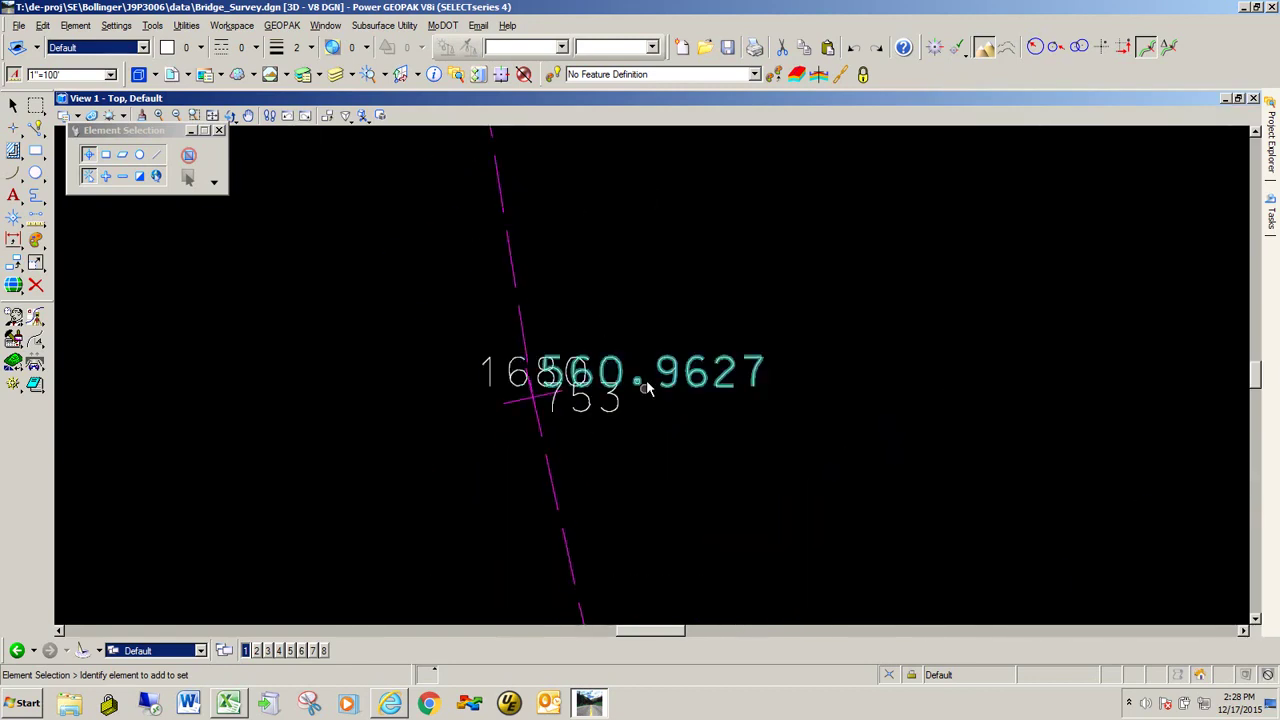
scroll(613, 325, down, 3)
scroll(600, 379, down, 3)
scroll(590, 350, up, 5)
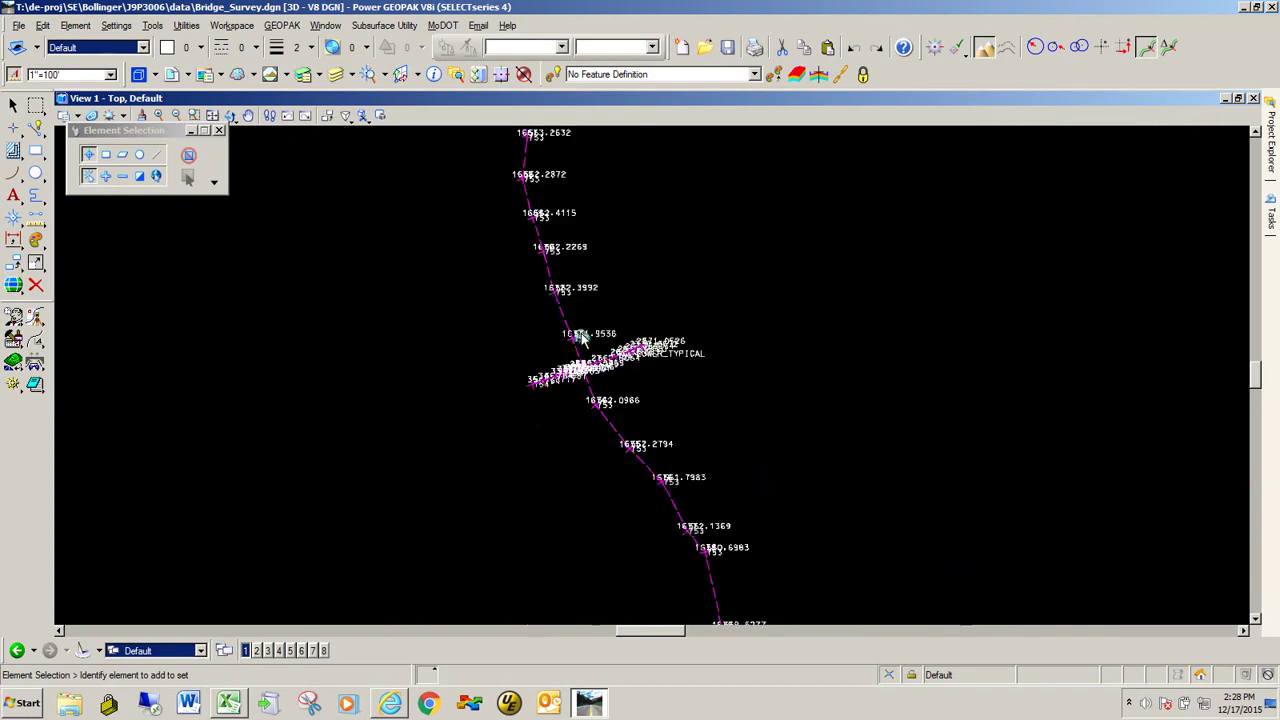
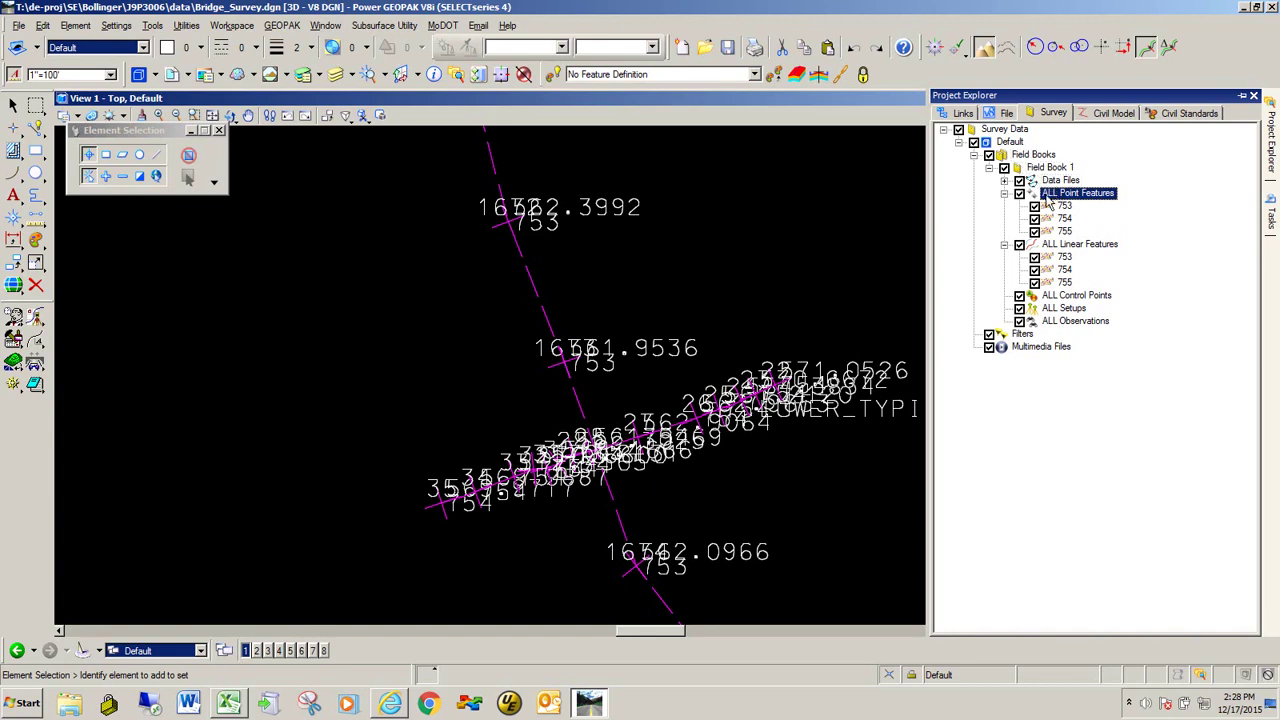
Turn all annotations for ALL Point Features back off.
right_click(1090, 198)
mouse_move(1148, 220)
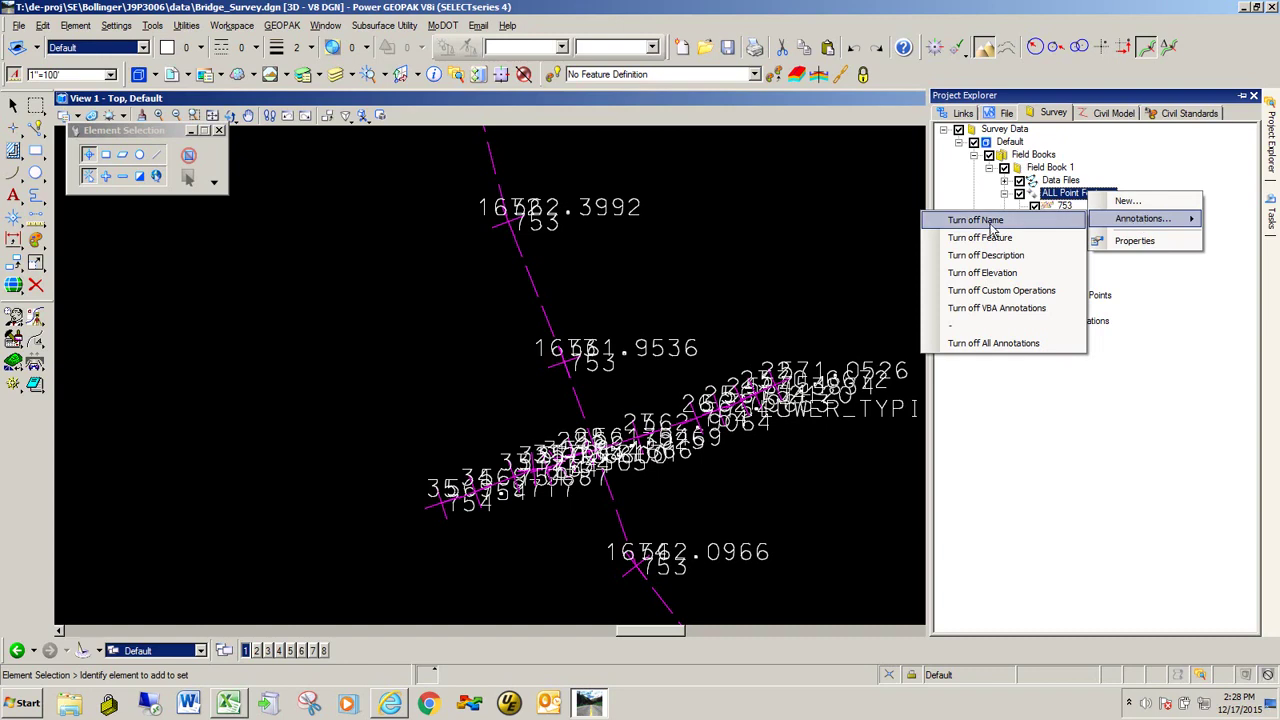
click(988, 343)
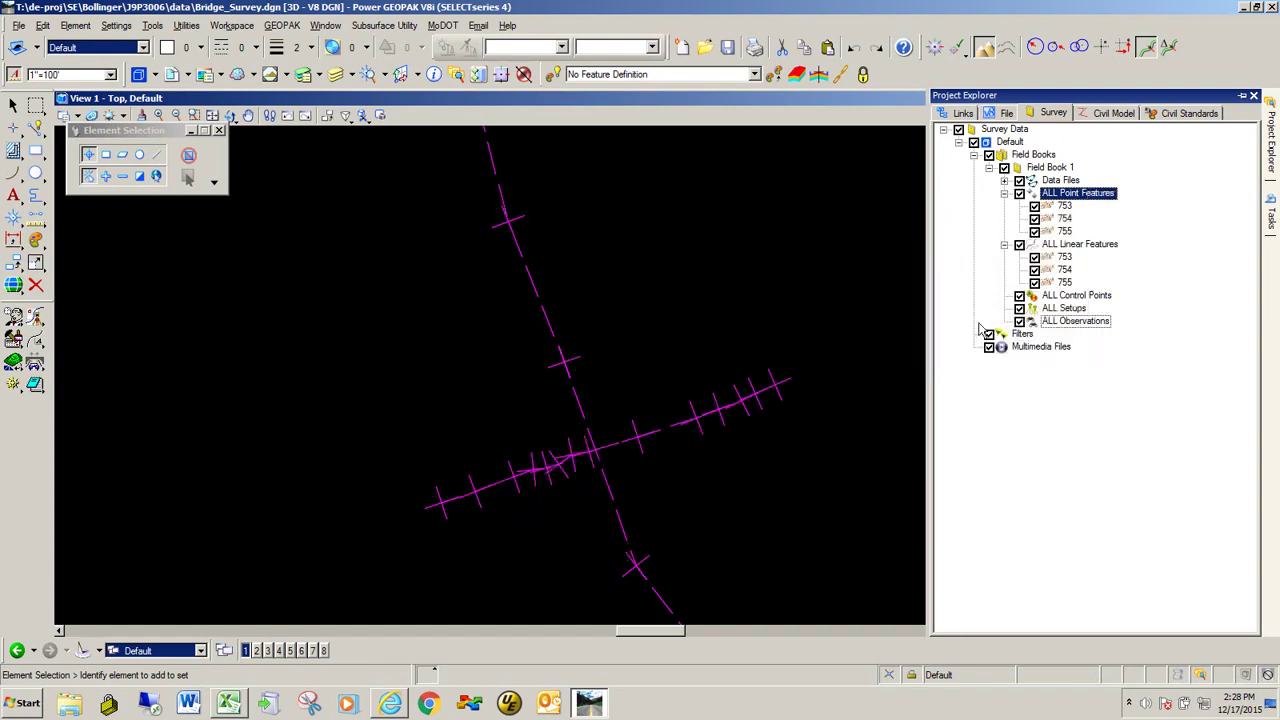
Turn on the Name annotation for ALL Point Features in Field Book 1.
right_click(1070, 193)
mouse_move(1115, 226)
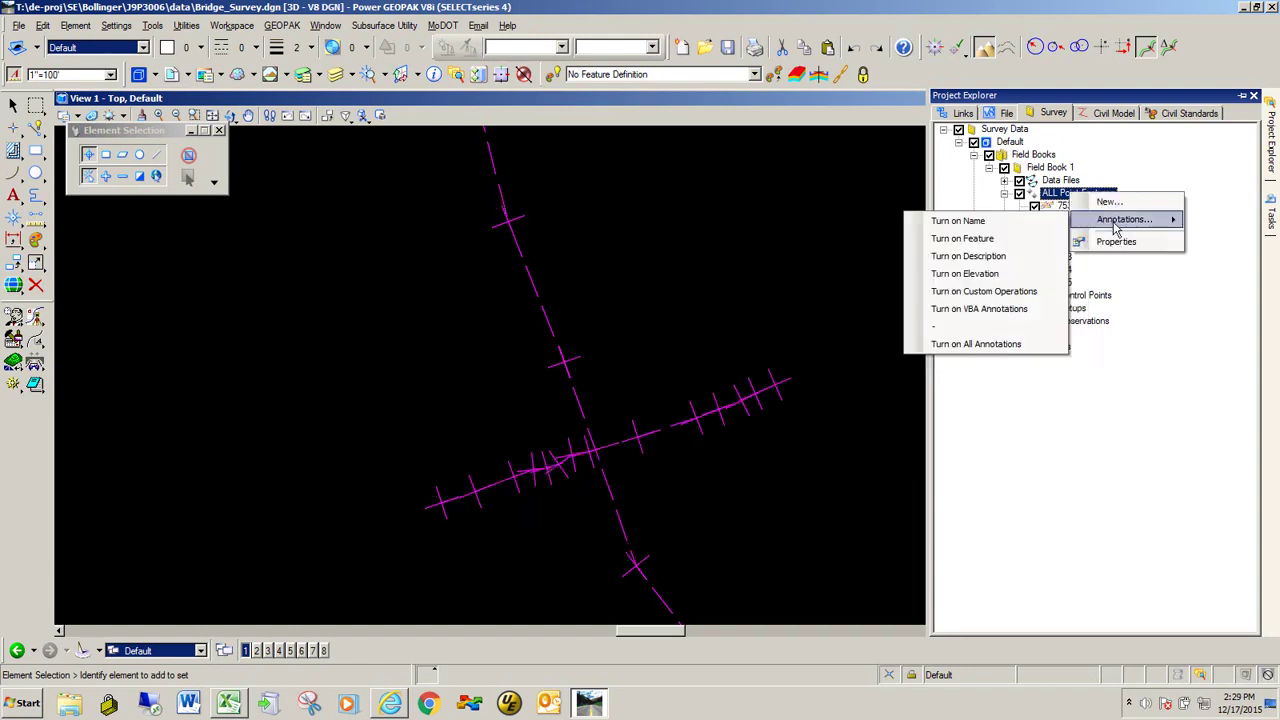
click(1022, 221)
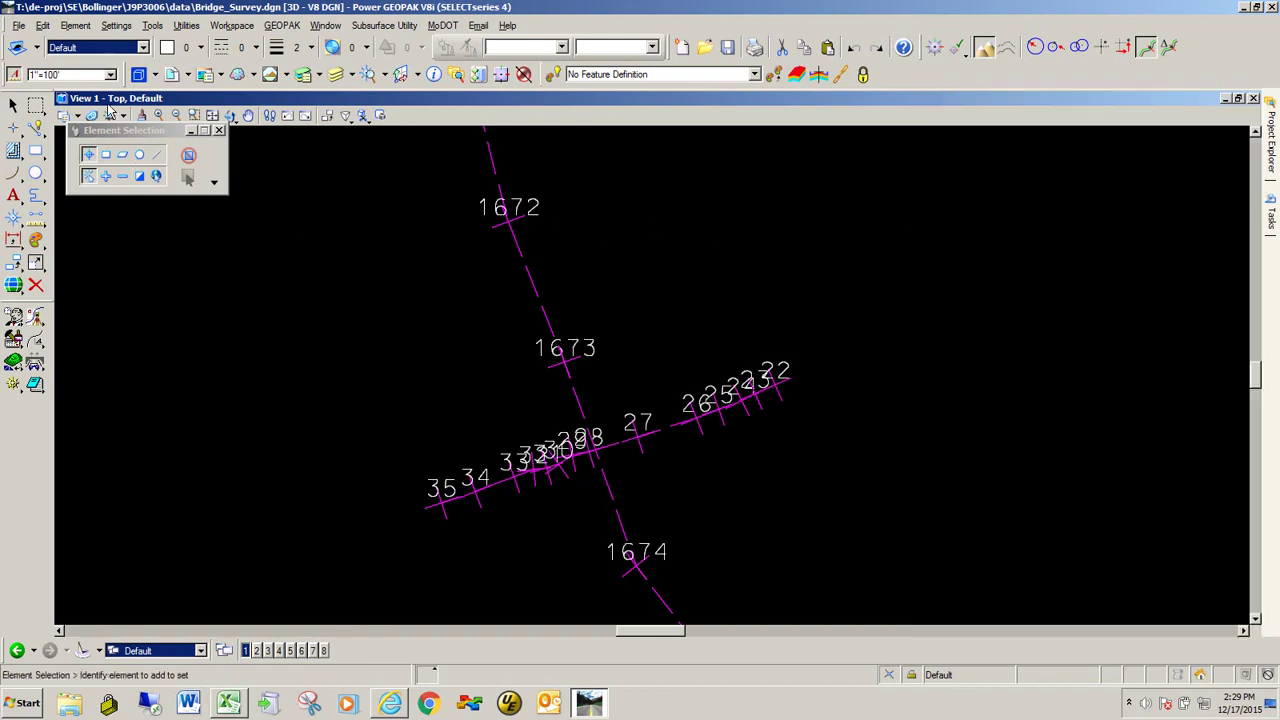
Set the drawing's annotation scale to 1"=10' and view the whole streambed with its cross sections.
click(110, 76)
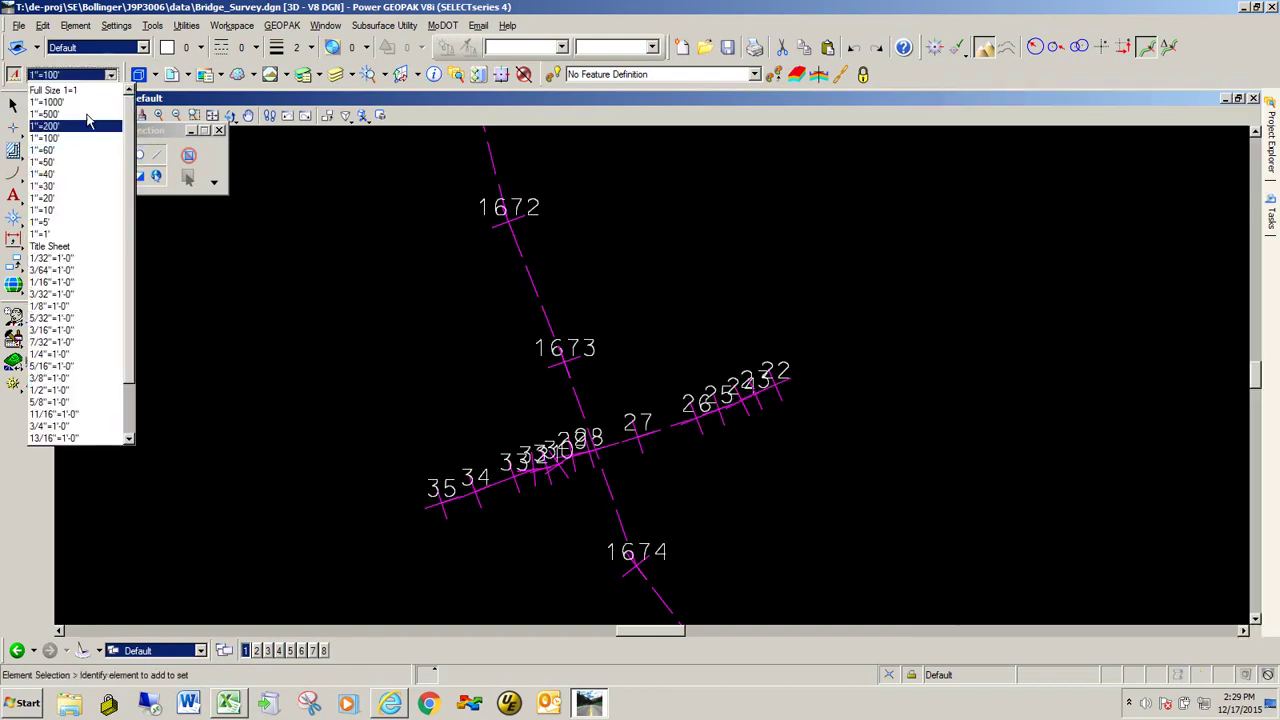
click(42, 210)
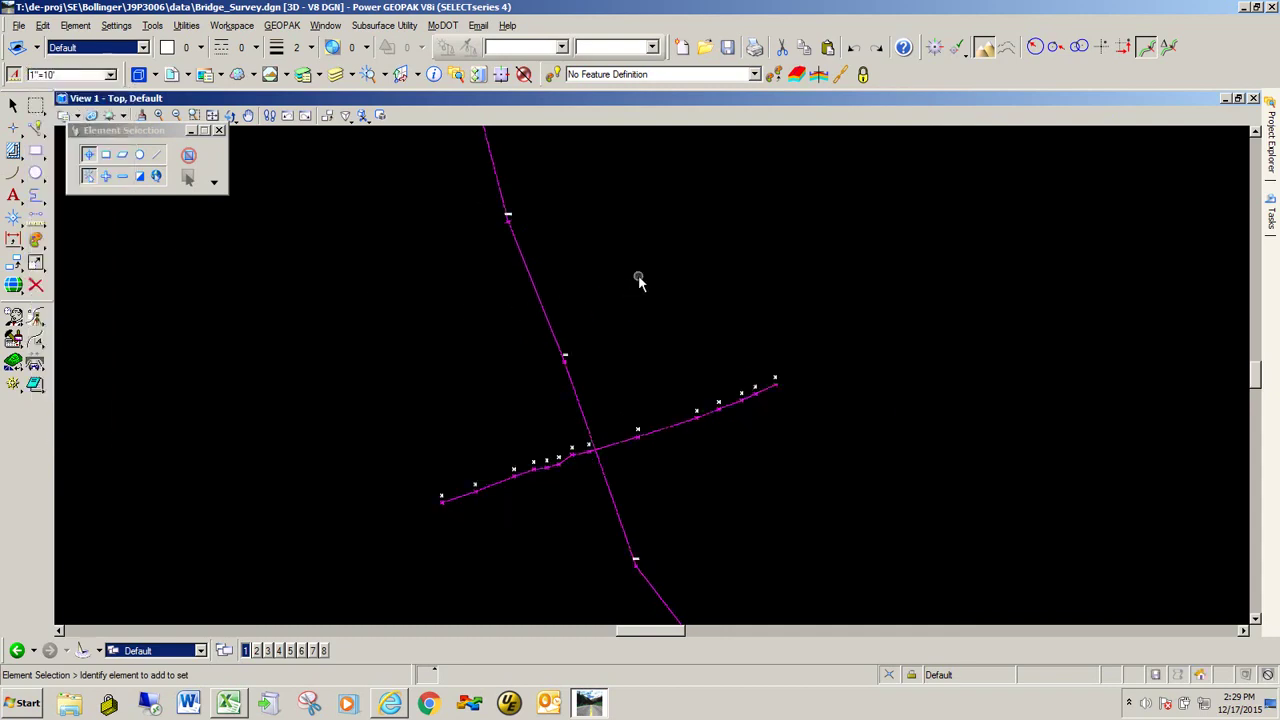
scroll(640, 282, up, 3)
scroll(629, 416, down, 2)
scroll(627, 408, down, 3)
scroll(650, 410, up, 3)
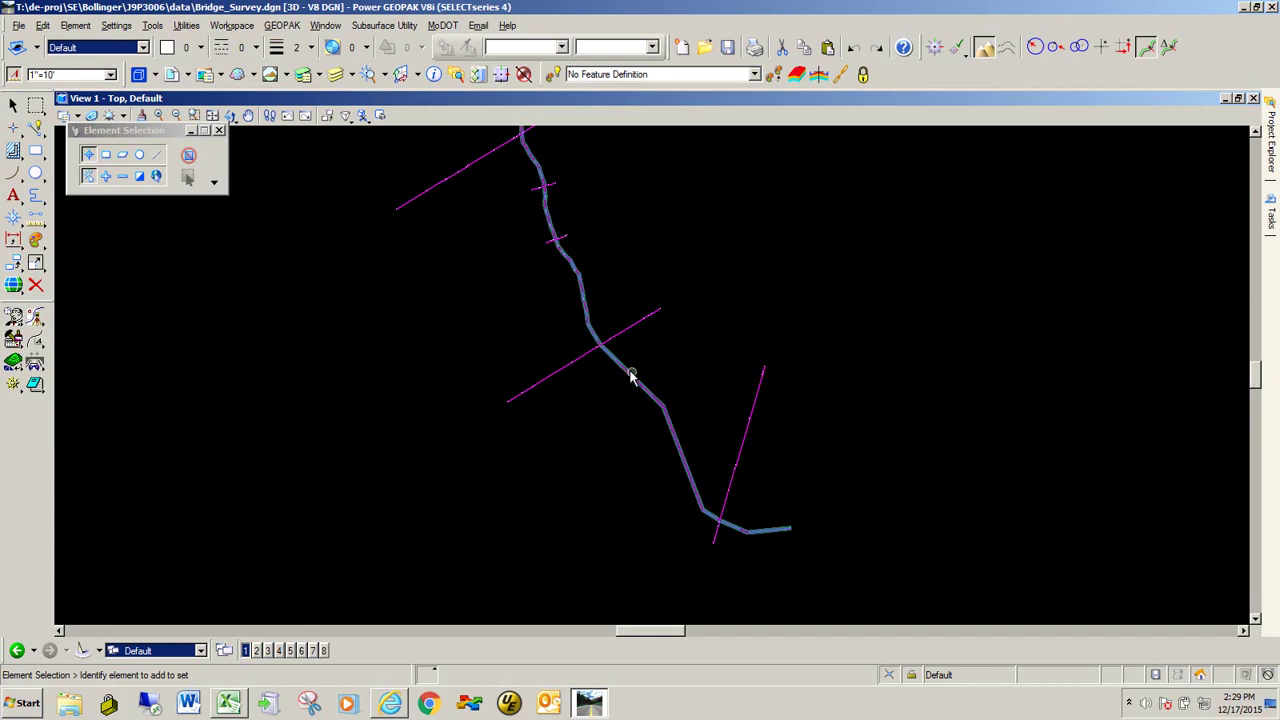
scroll(666, 420, down, 2)
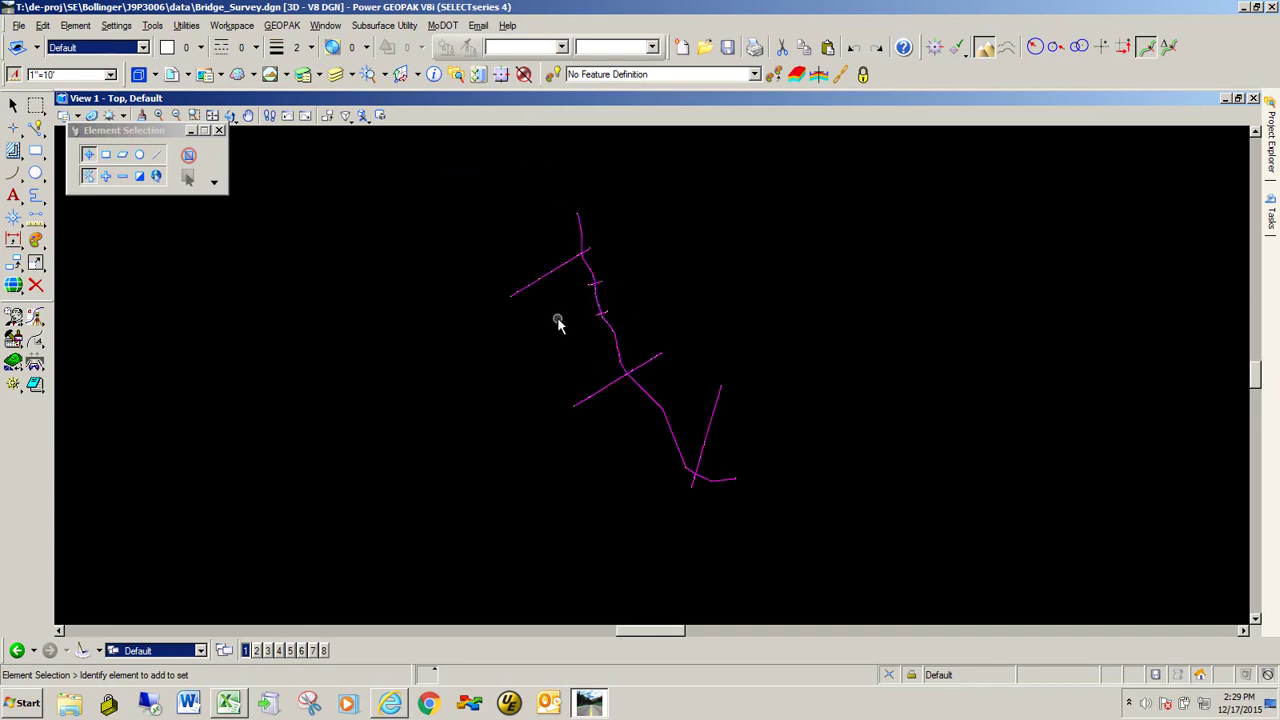
scroll(570, 251, up, 2)
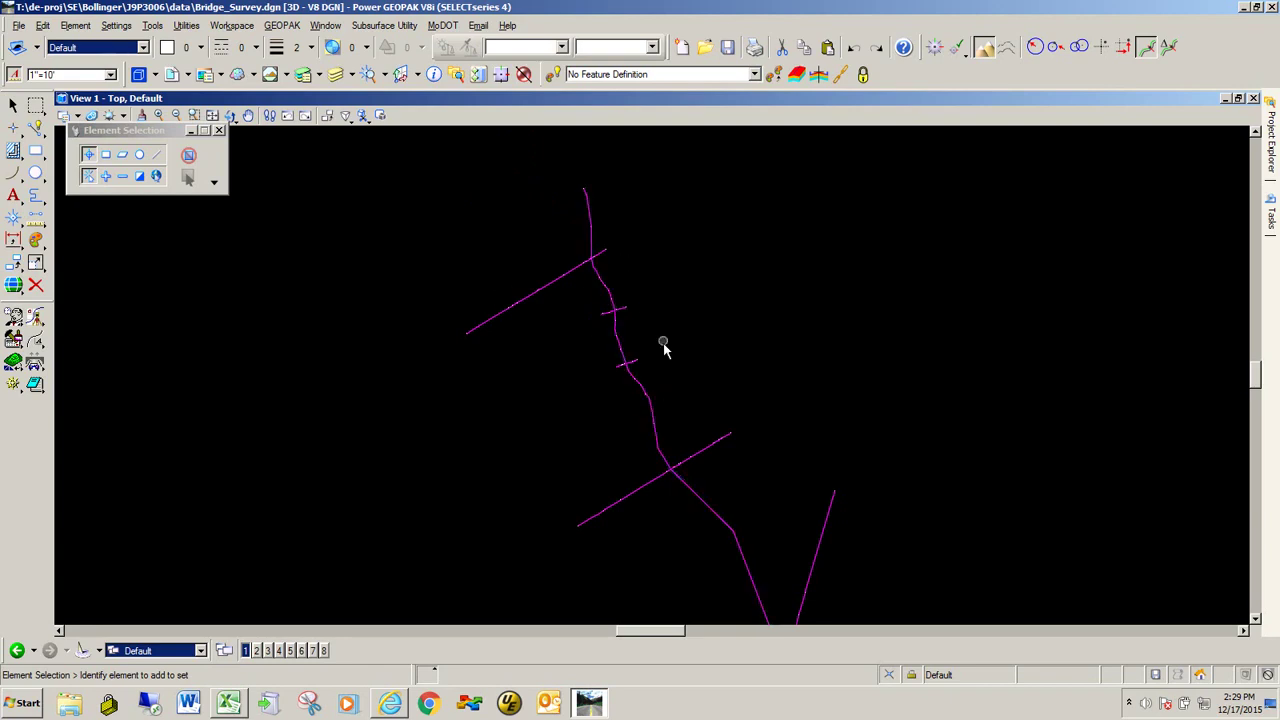
Select the streambed linear feature and open its Survey Details, placed clear of the drawing tools.
click(649, 409)
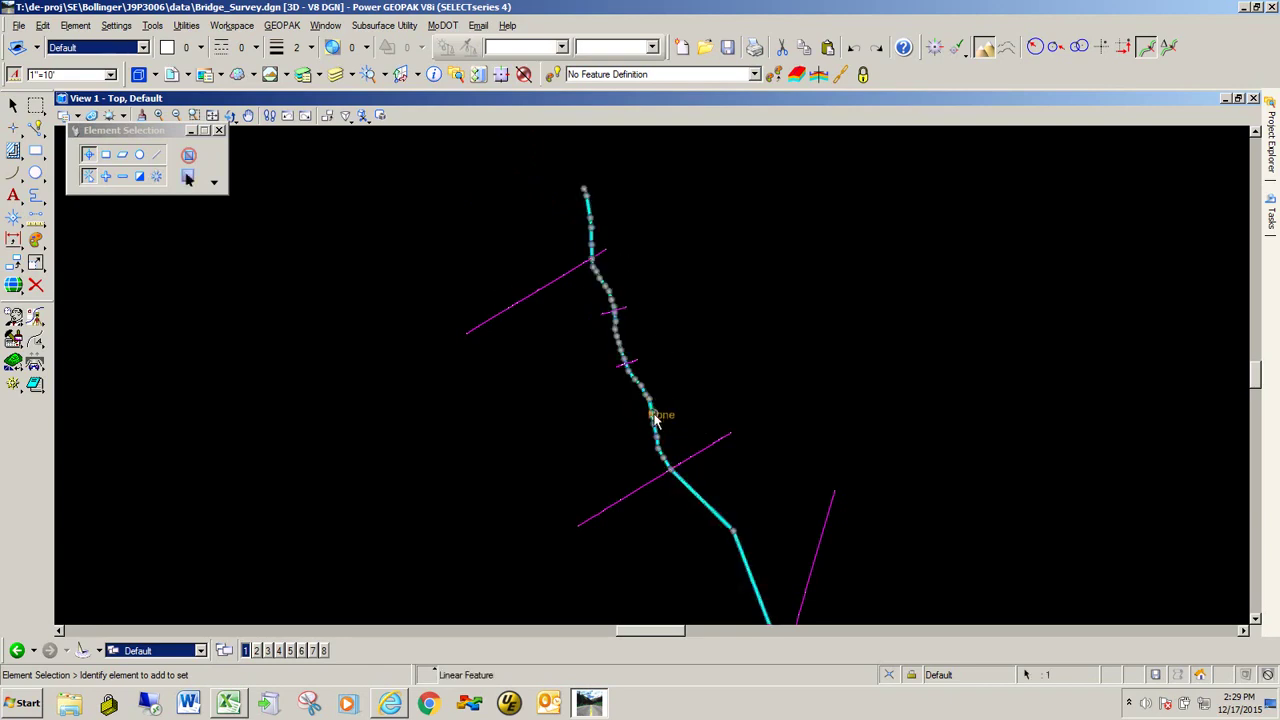
scroll(652, 410, up, 2)
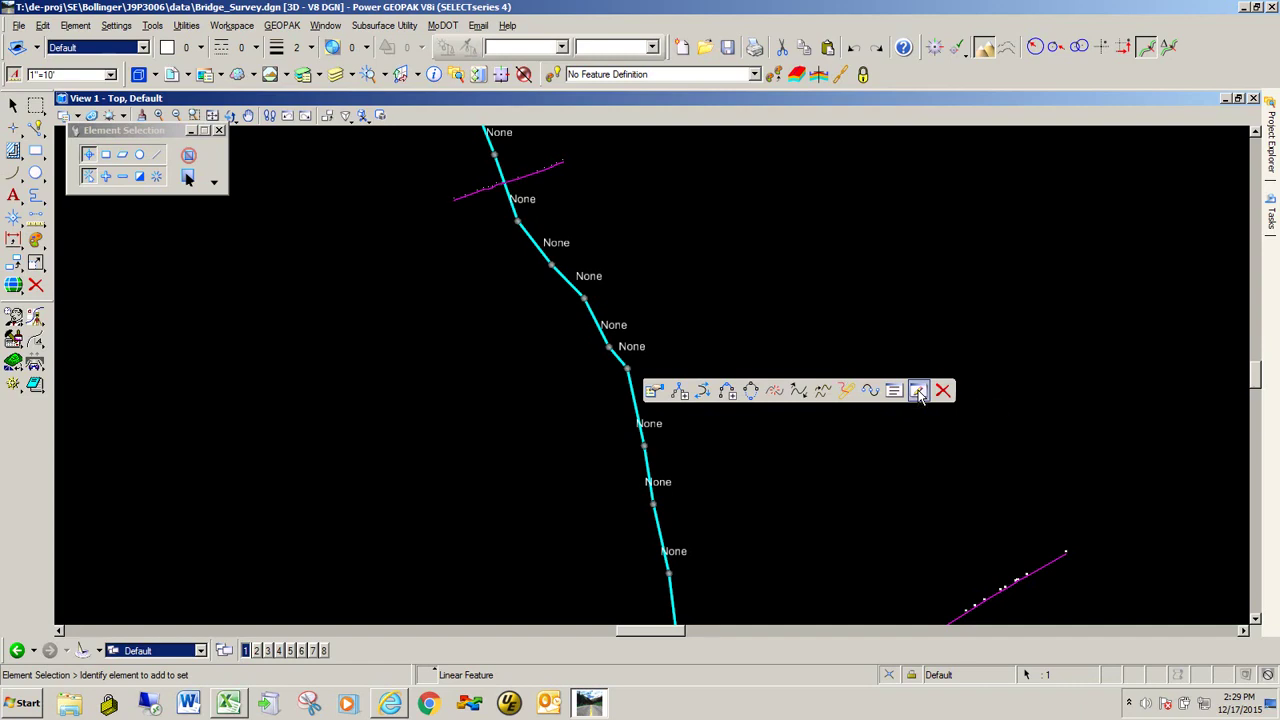
click(918, 391)
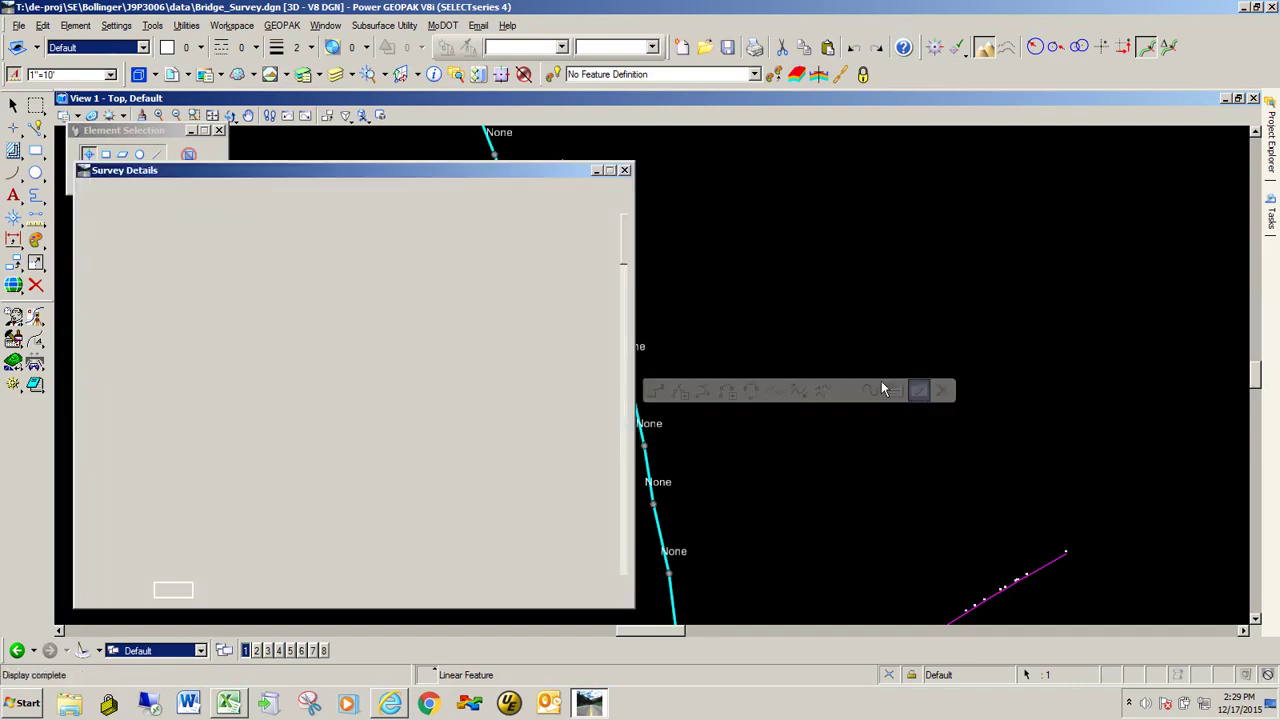
drag(428, 180, 730, 179)
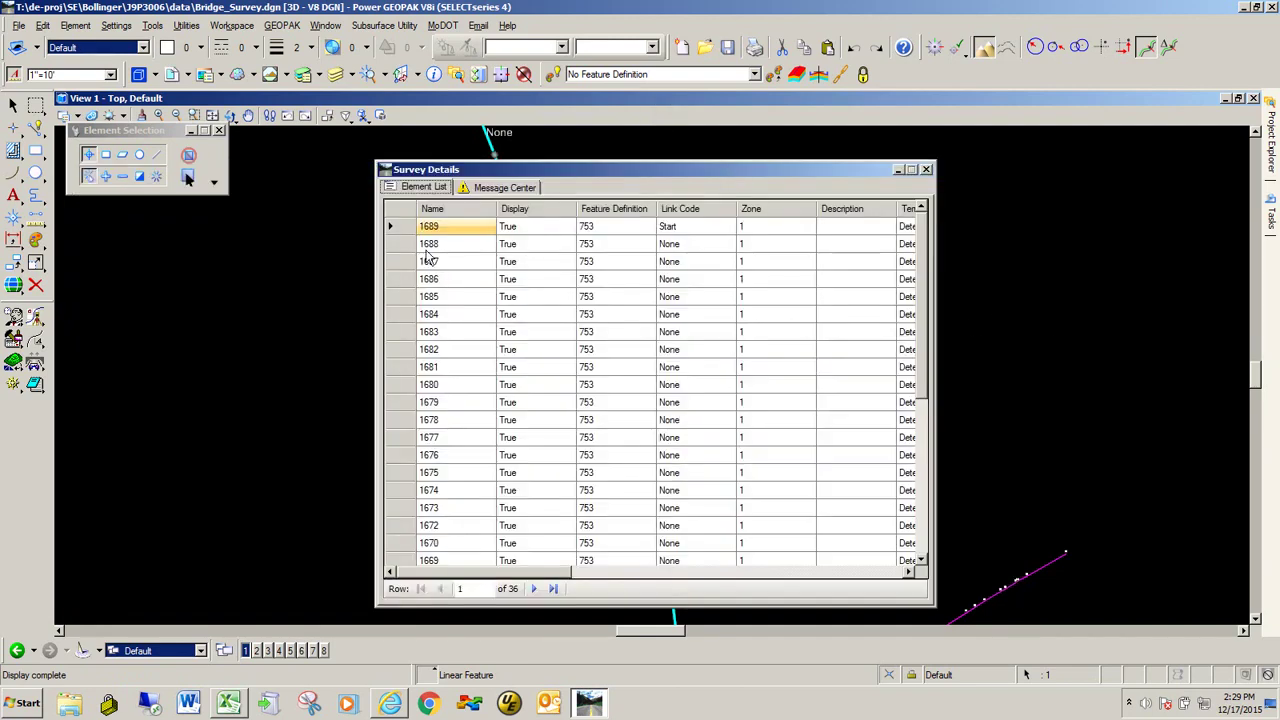
Select all streambed points in the Survey Details element list and generate a report on them.
click(400, 209)
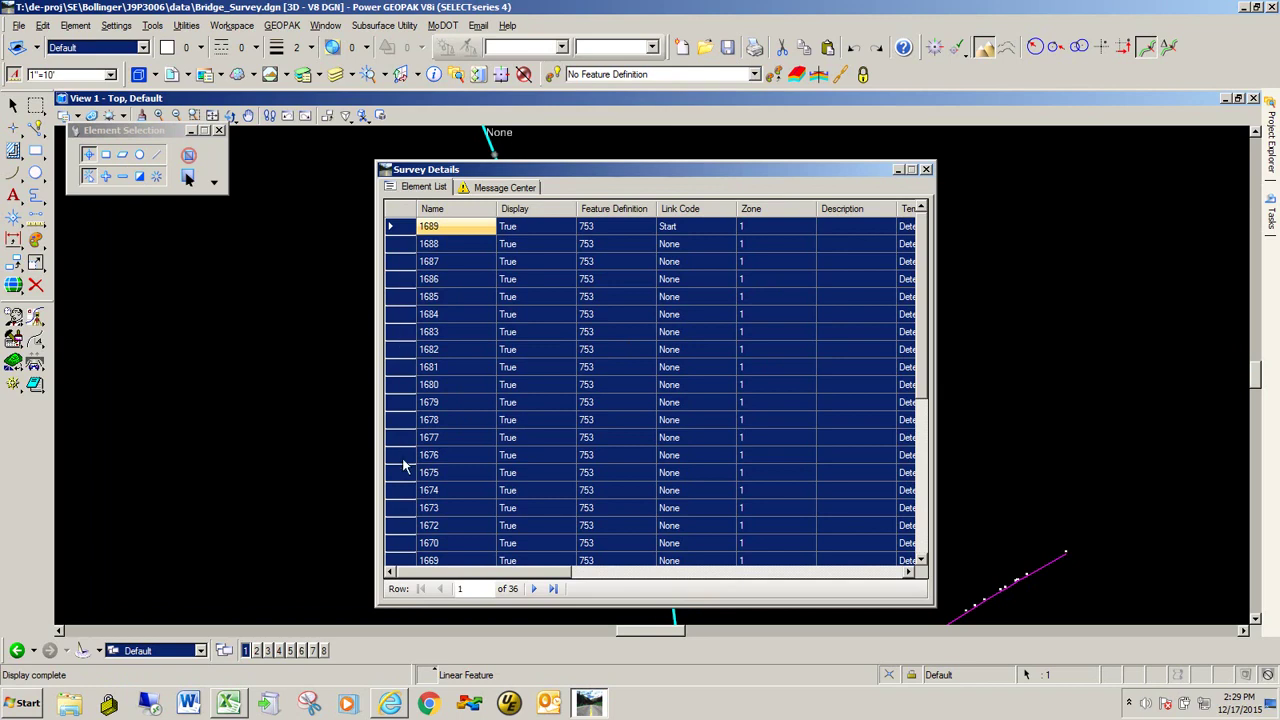
right_click(402, 370)
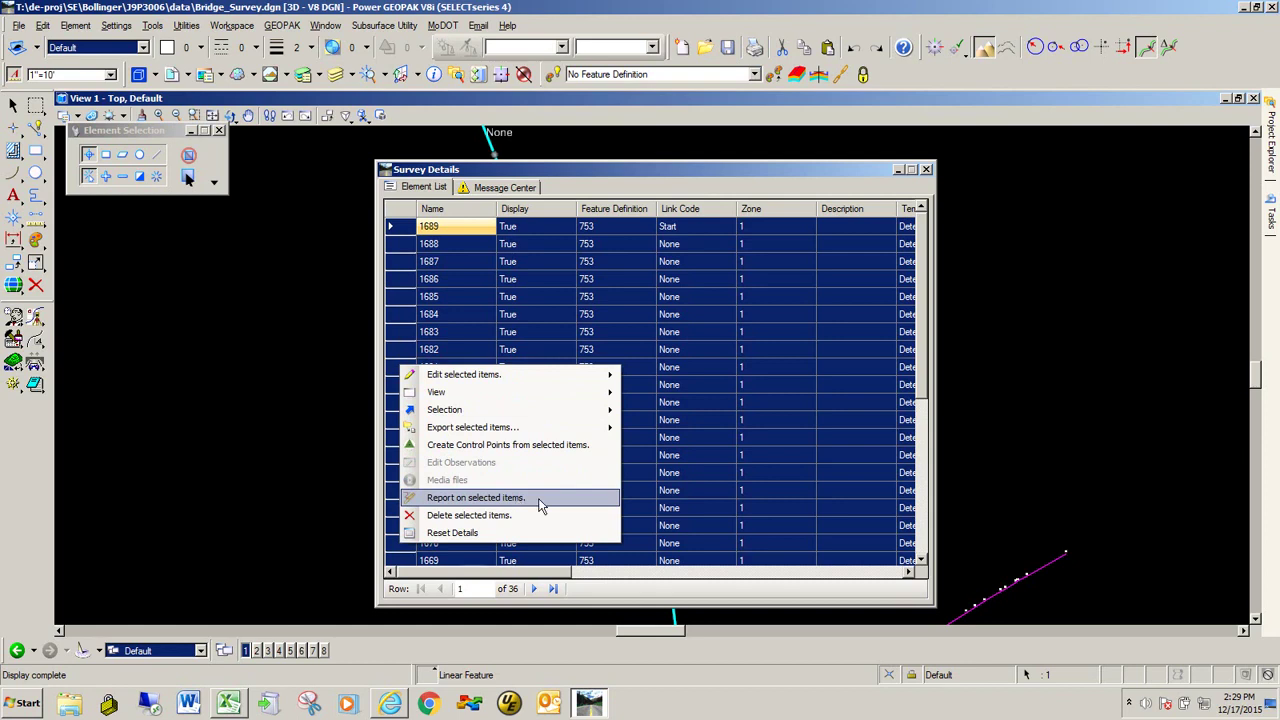
click(476, 497)
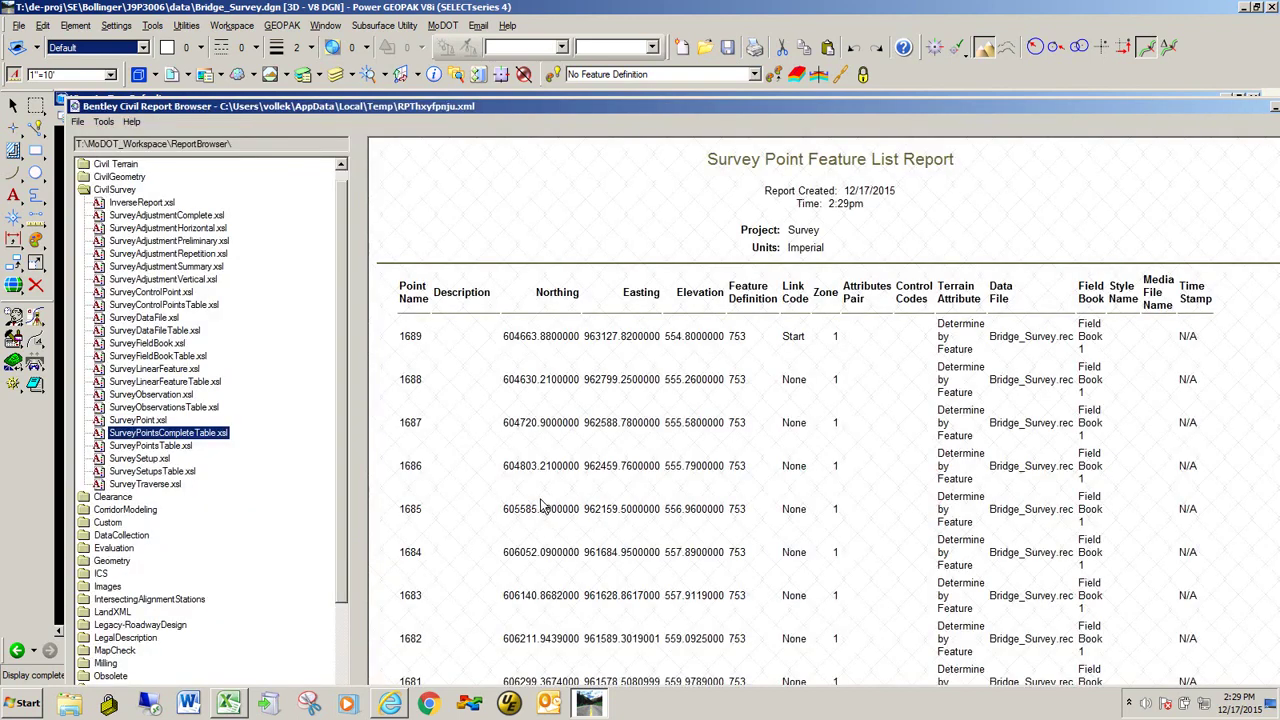
drag(500, 106, 458, 28)
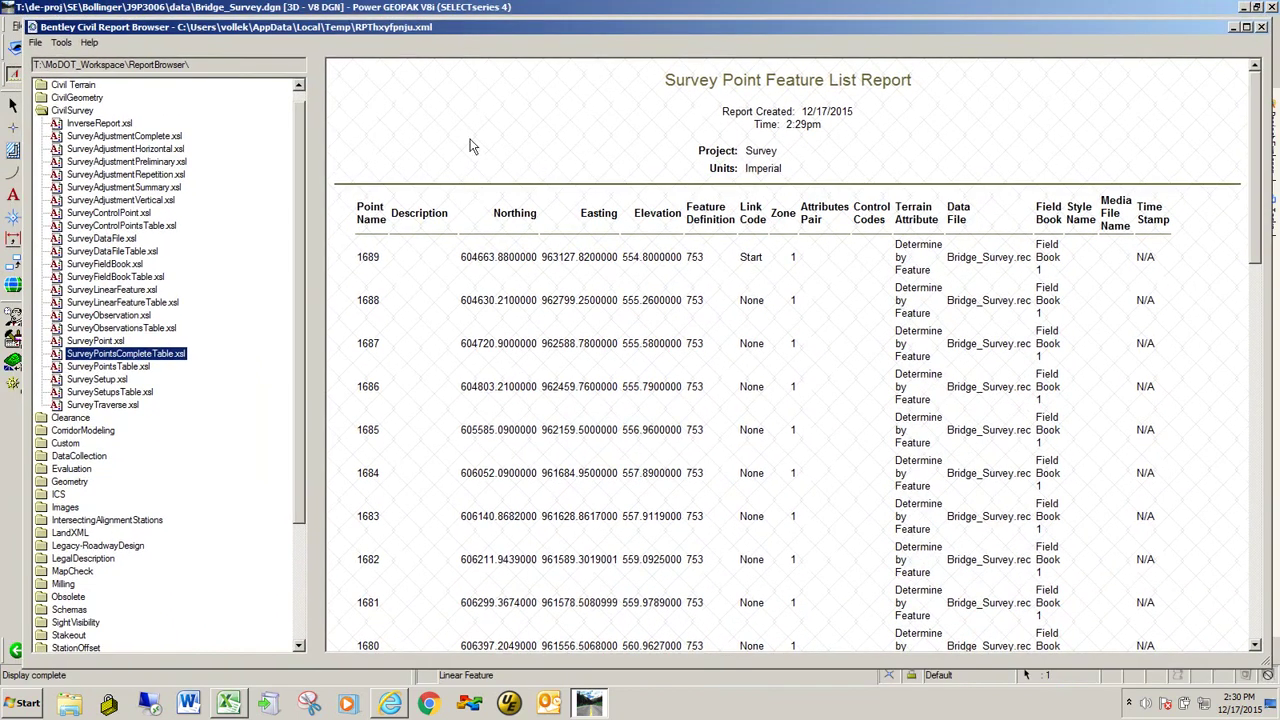
Switch the report to the SurveyPointsTable.xsl style and export it to Microsoft Excel.
click(110, 367)
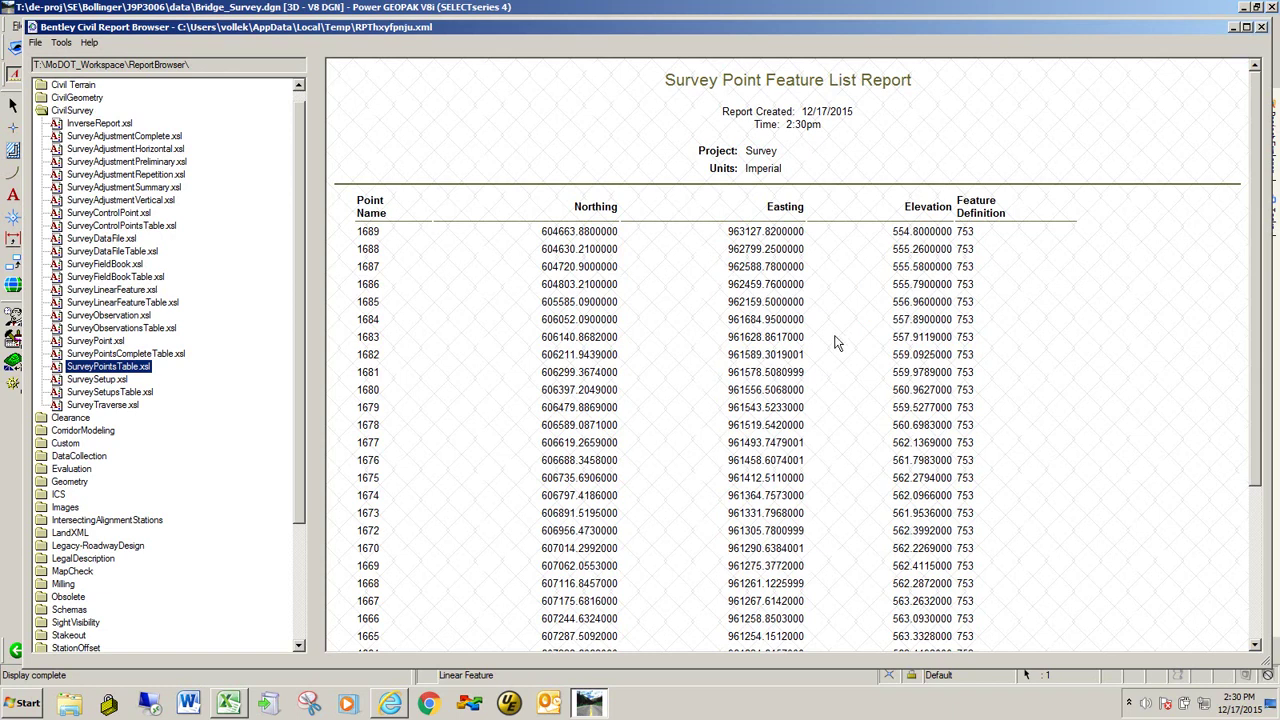
right_click(679, 279)
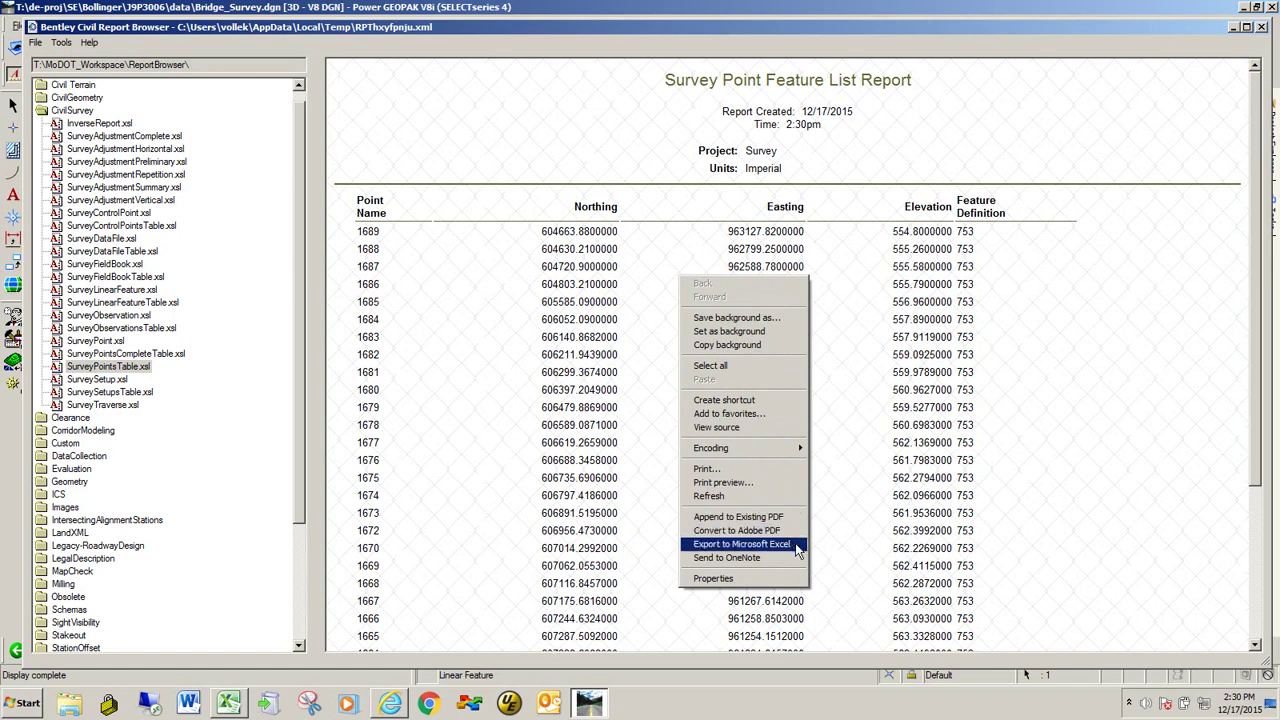
click(739, 546)
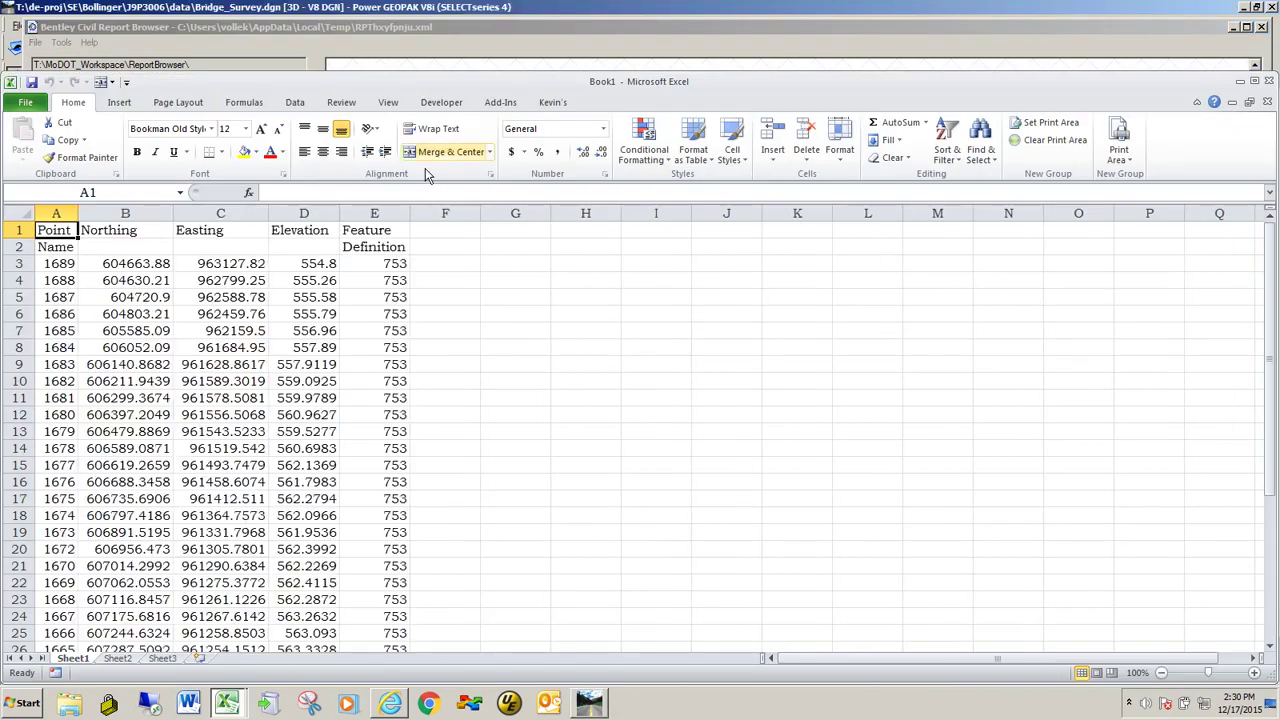
drag(345, 79, 731, 79)
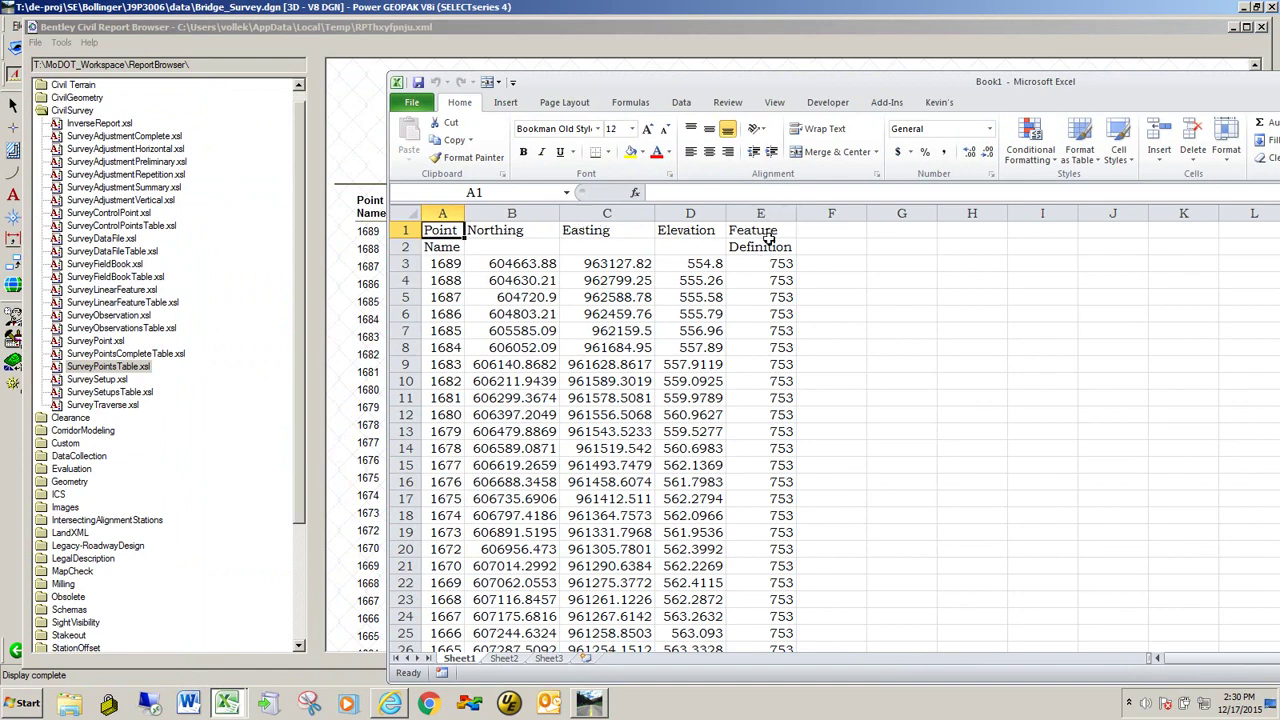
Copy the streambed point names, northings, eastings and elevations in A3:D38 of the exported workbook.
click(438, 265)
drag(438, 265, 688, 617)
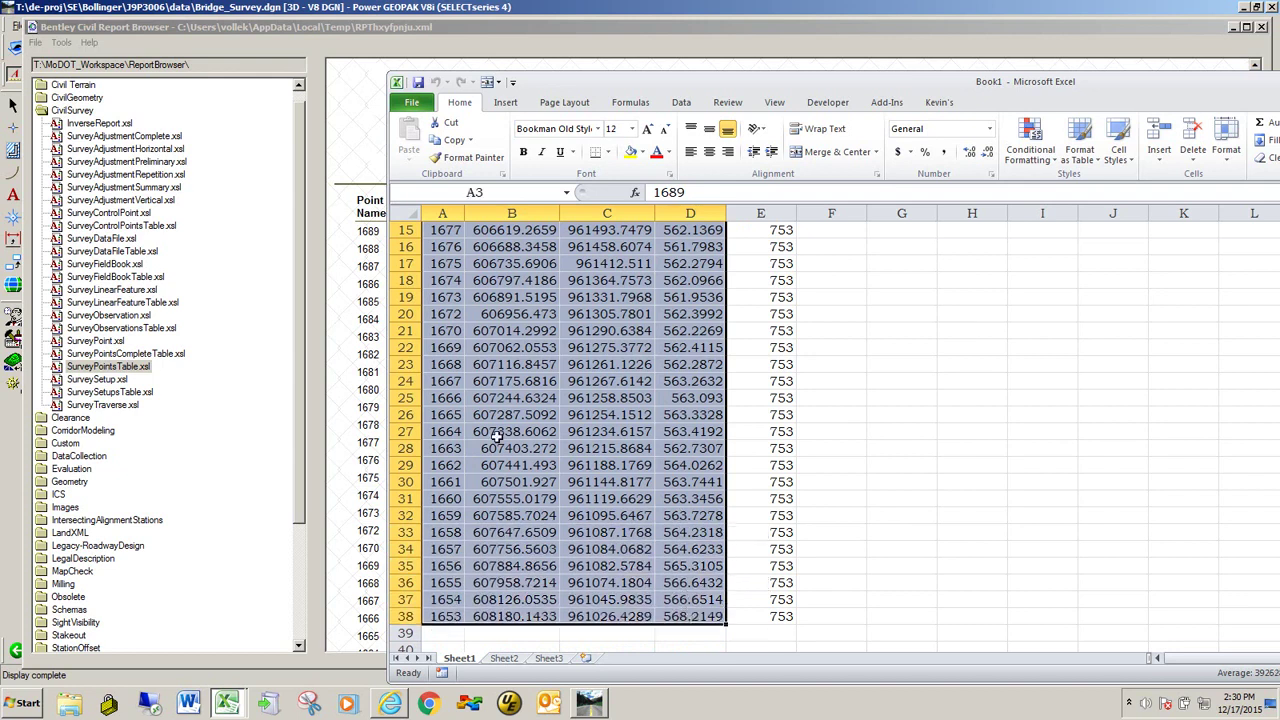
right_click(458, 310)
click(490, 340)
scroll(498, 344, up, 5)
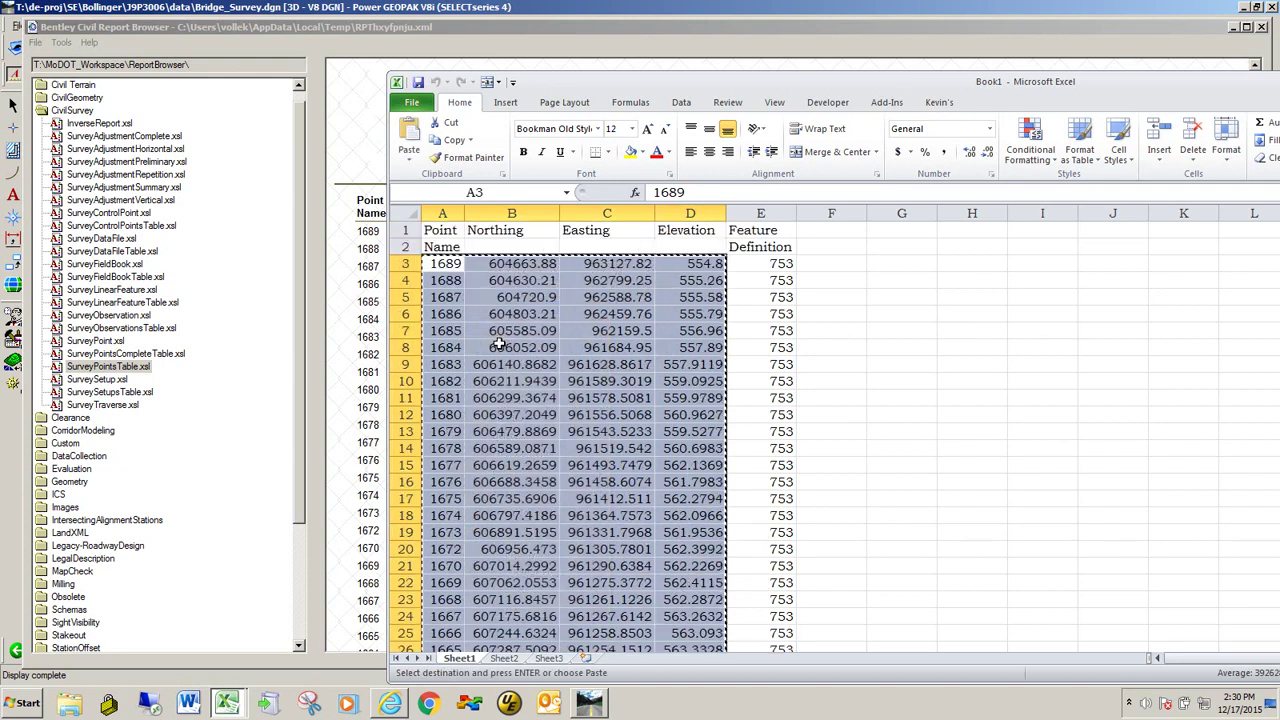
drag(534, 87, 1073, 258)
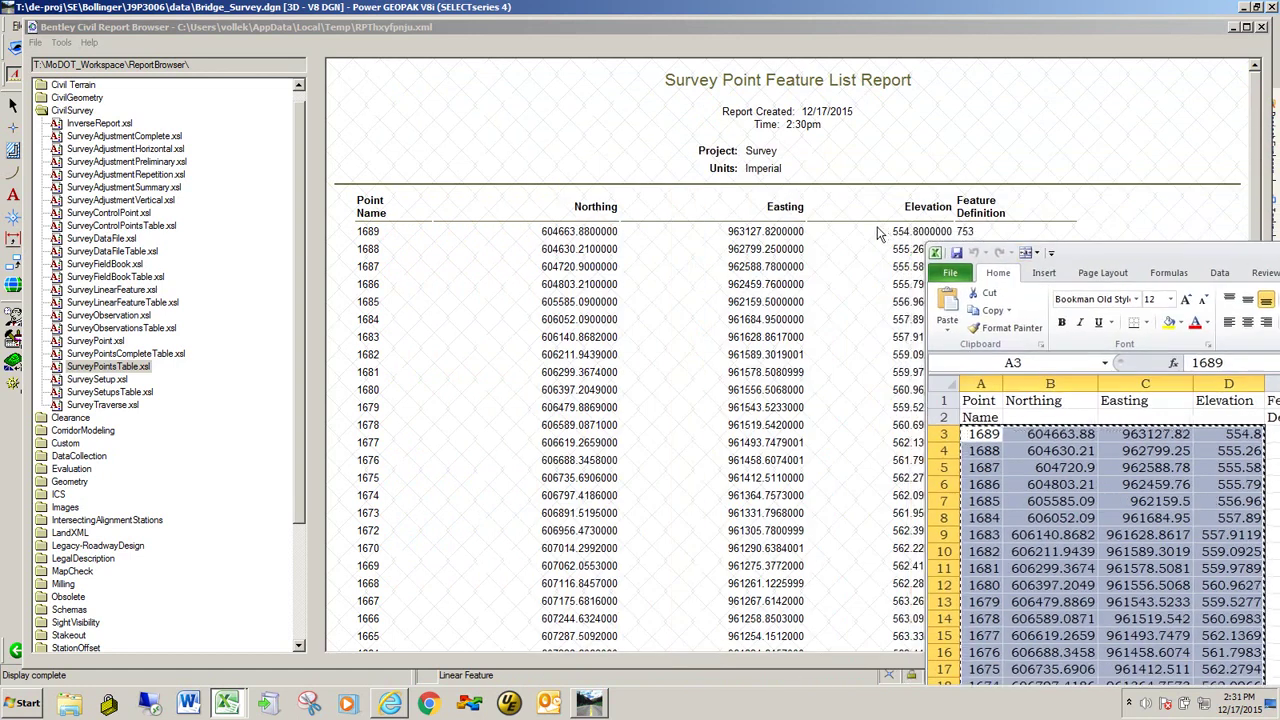
Switch to GeoHec.xlsm and paste the copied points into the Streambed table starting at cell B12.
key(alt+Tab)
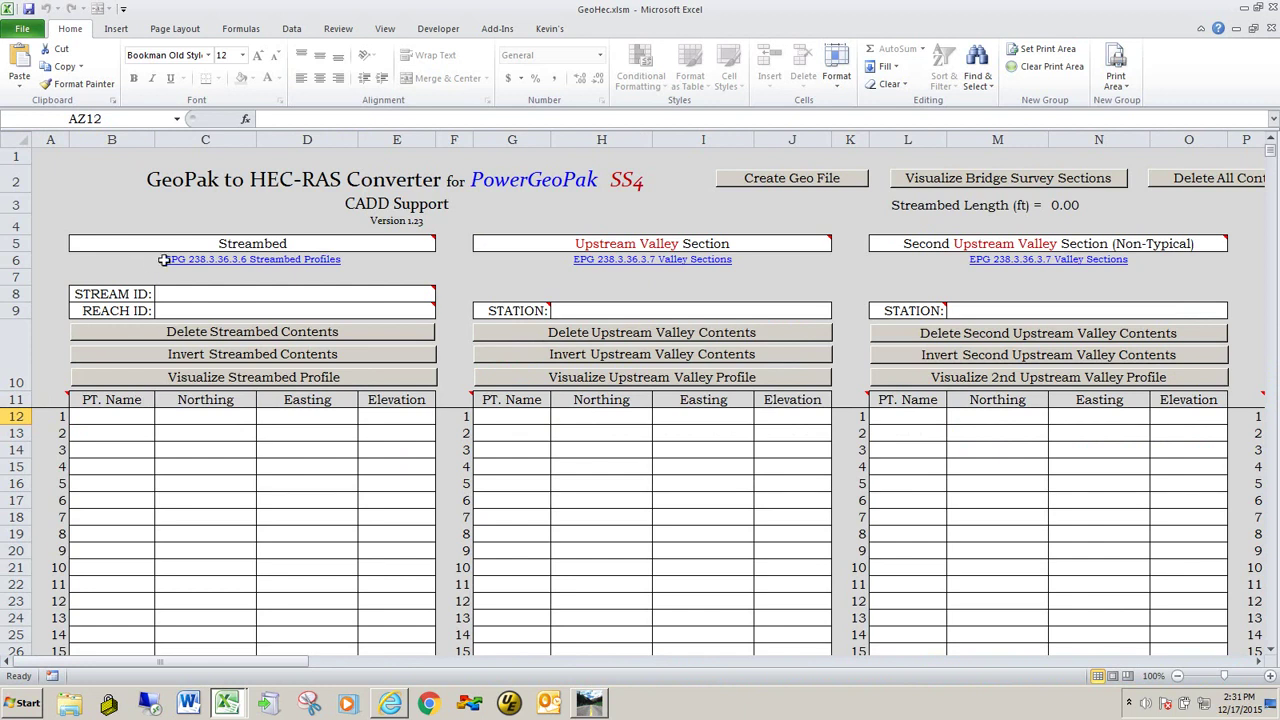
click(97, 419)
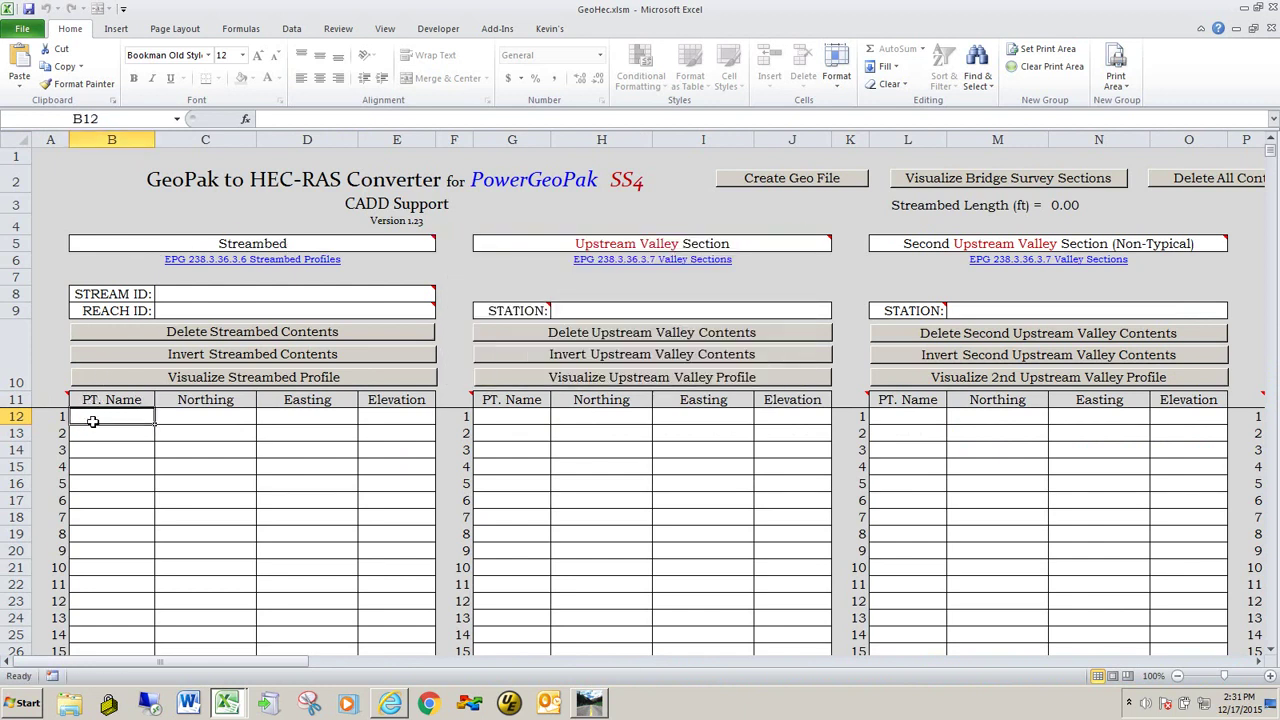
key(alt+Tab)
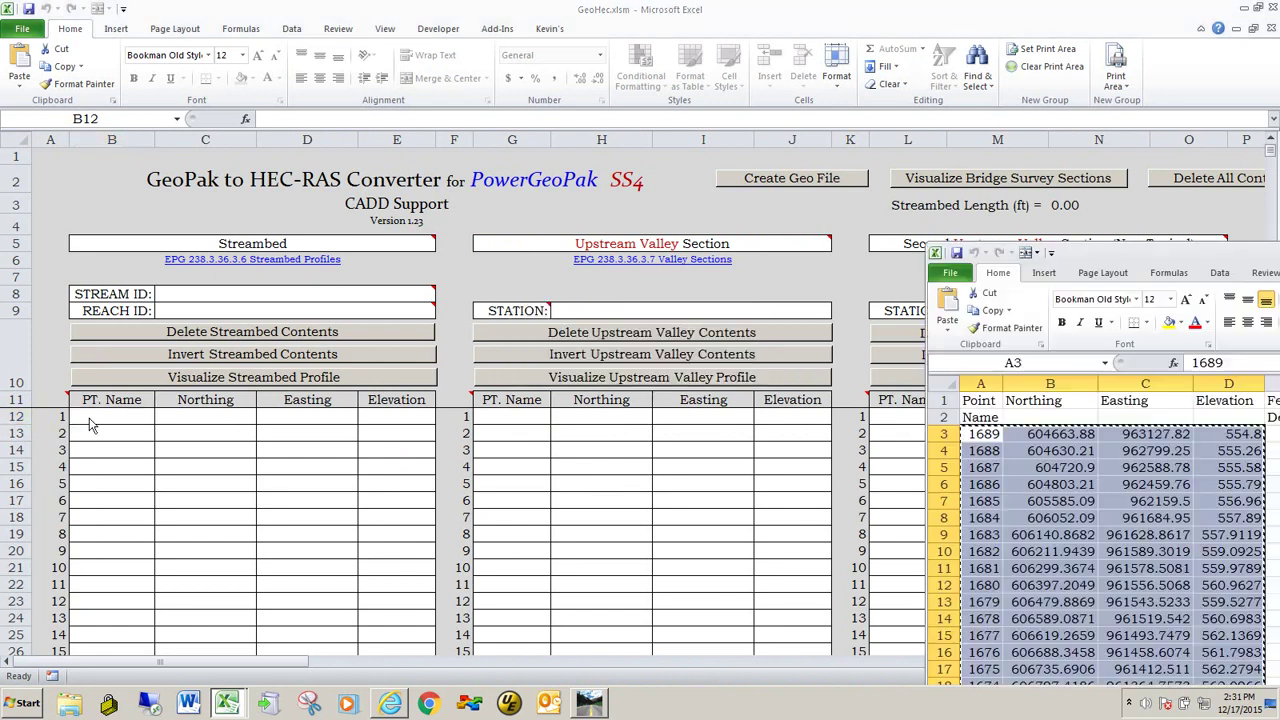
key(alt+Tab)
right_click(98, 419)
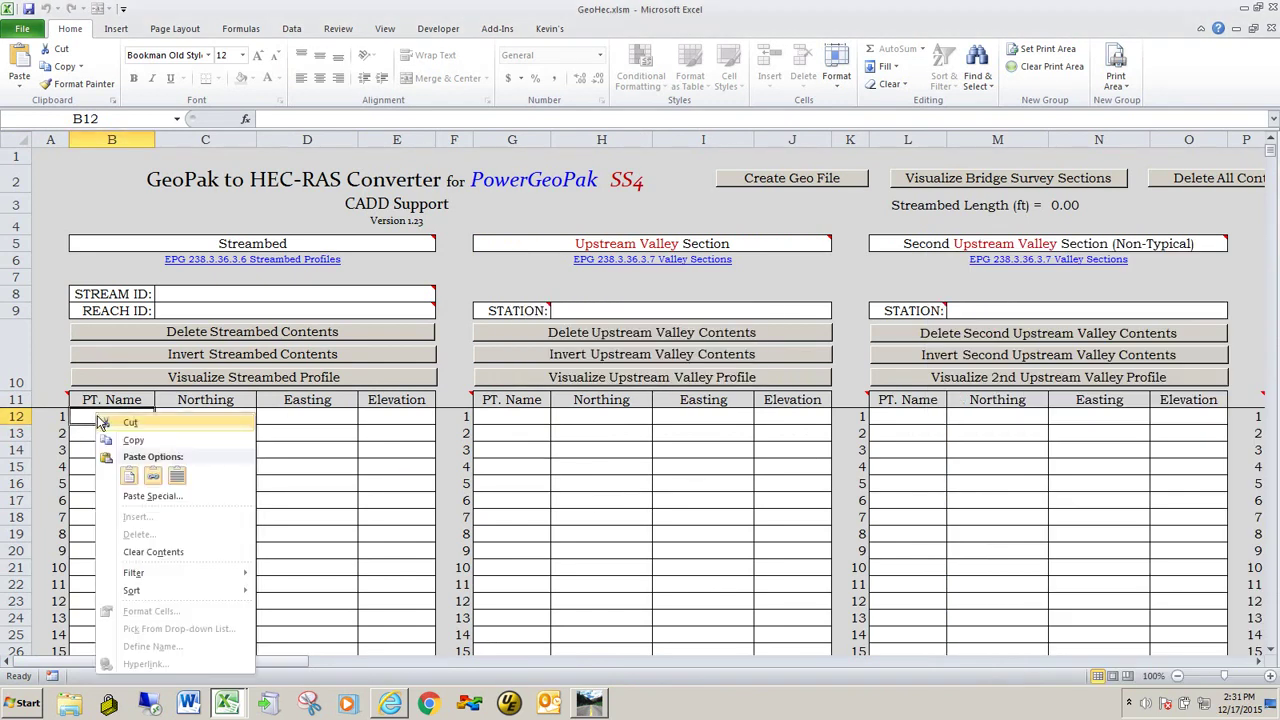
click(151, 480)
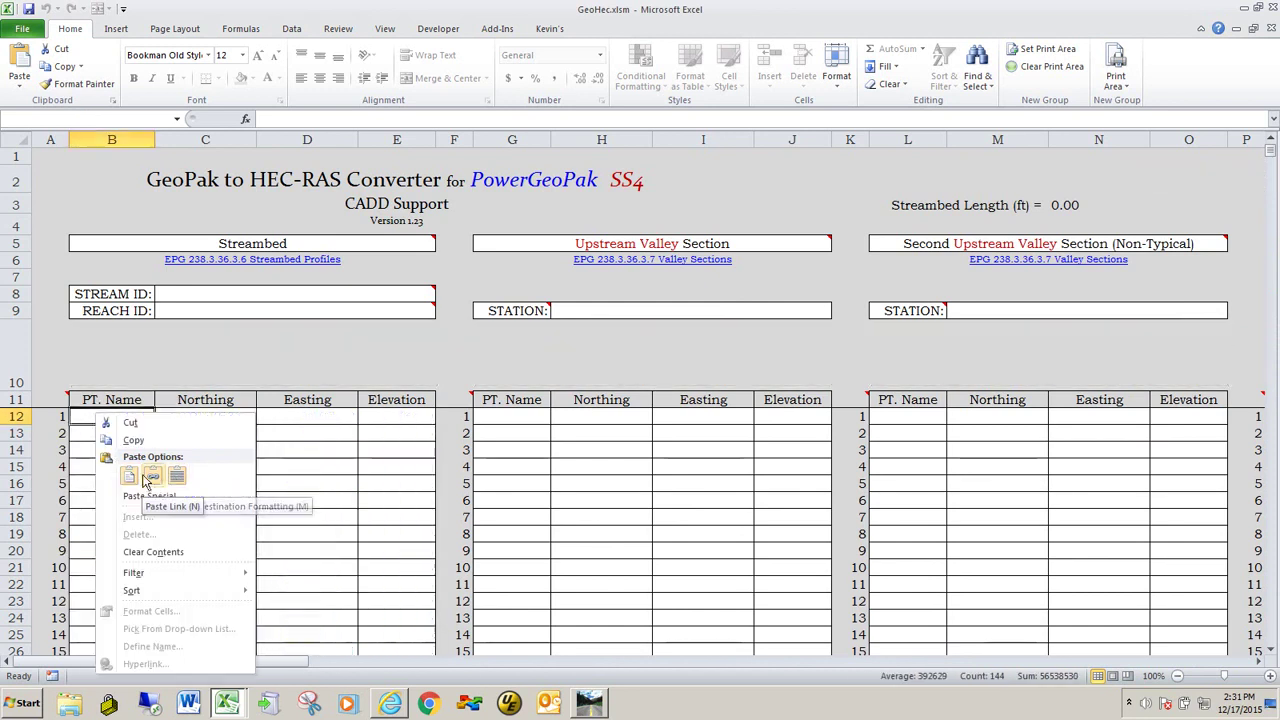
click(127, 477)
click(278, 487)
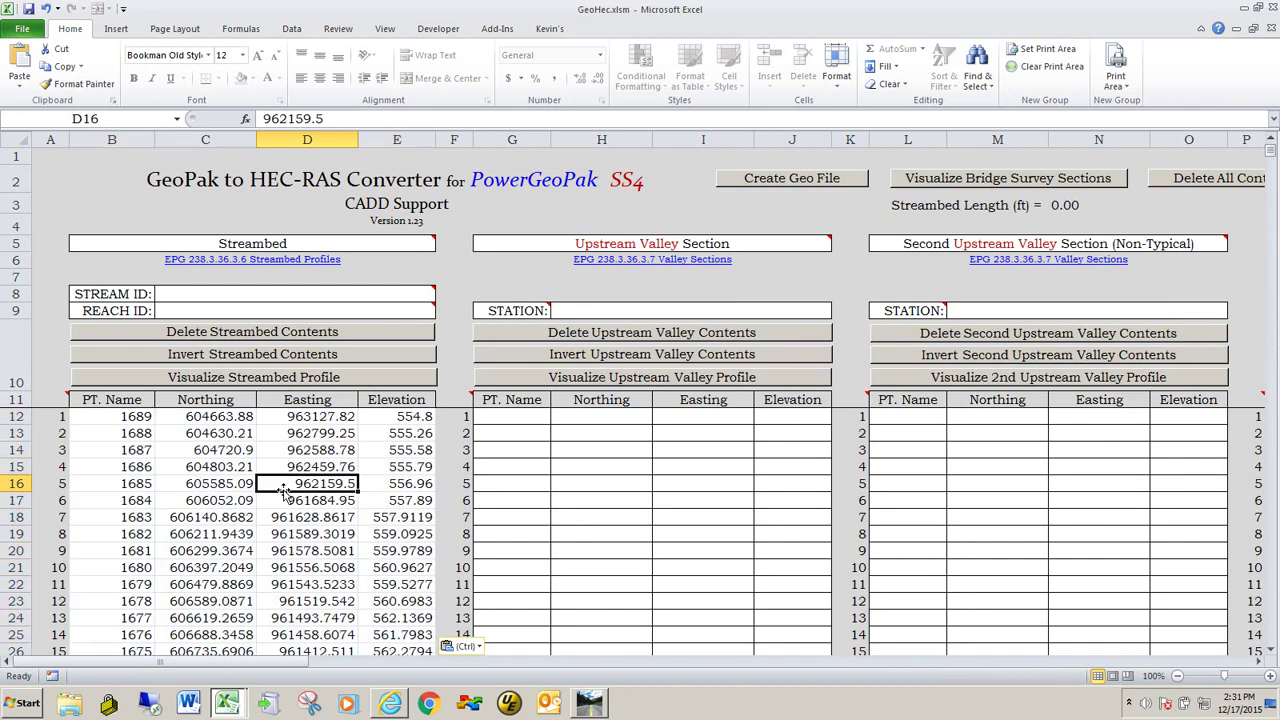
scroll(292, 480, down, 2)
scroll(287, 481, up, 2)
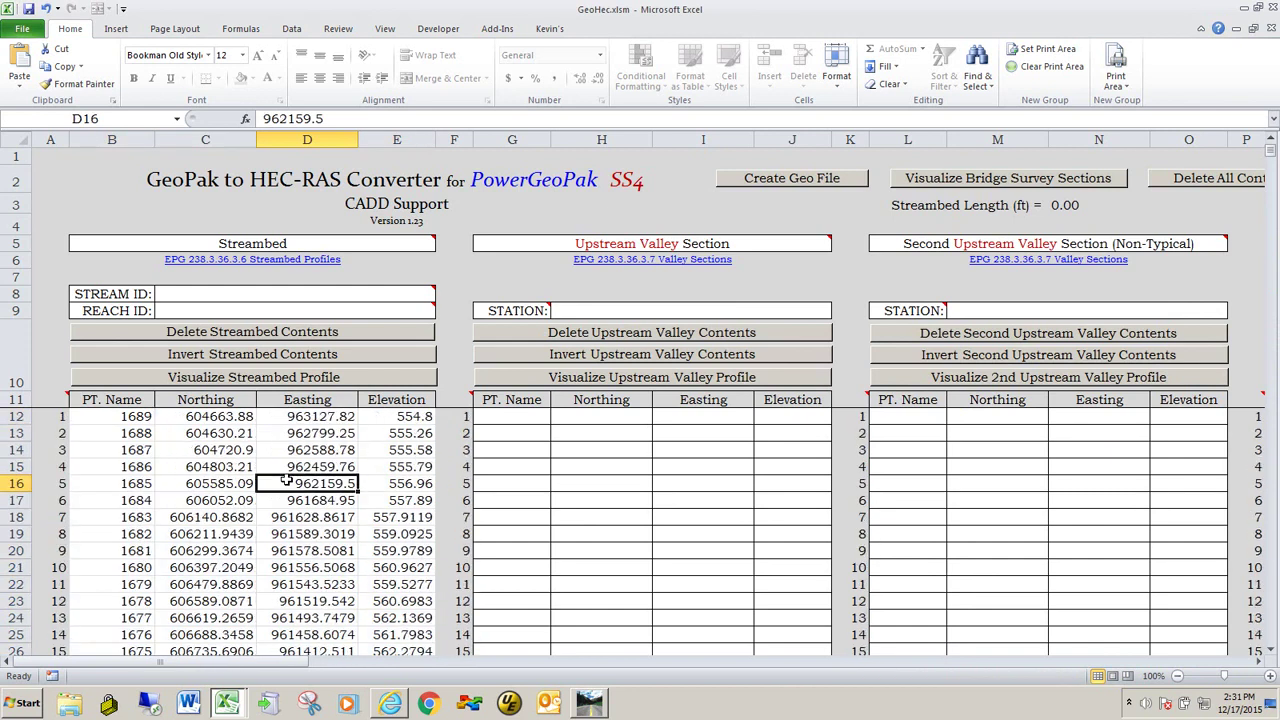
Close the exported Book1 workbook without saving it and return to the converter sheet.
key(alt+Tab)
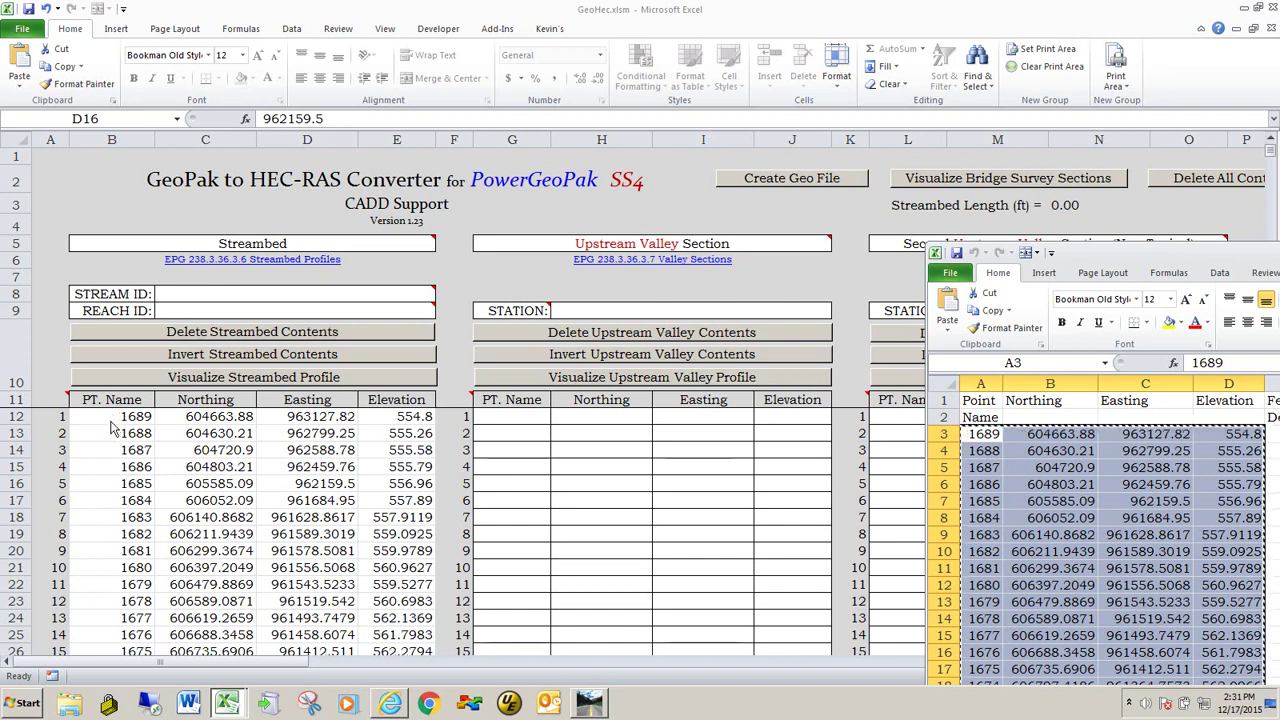
drag(1130, 263, 202, 205)
drag(676, 219, 486, 216)
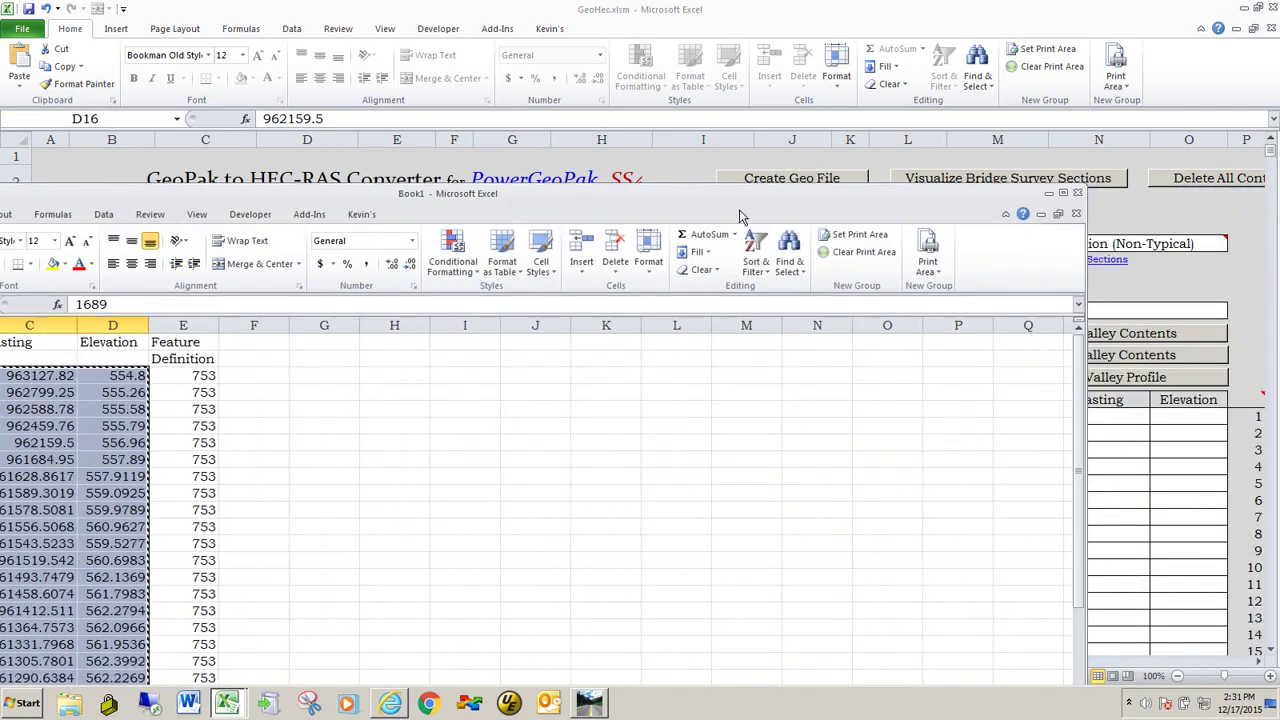
click(1077, 193)
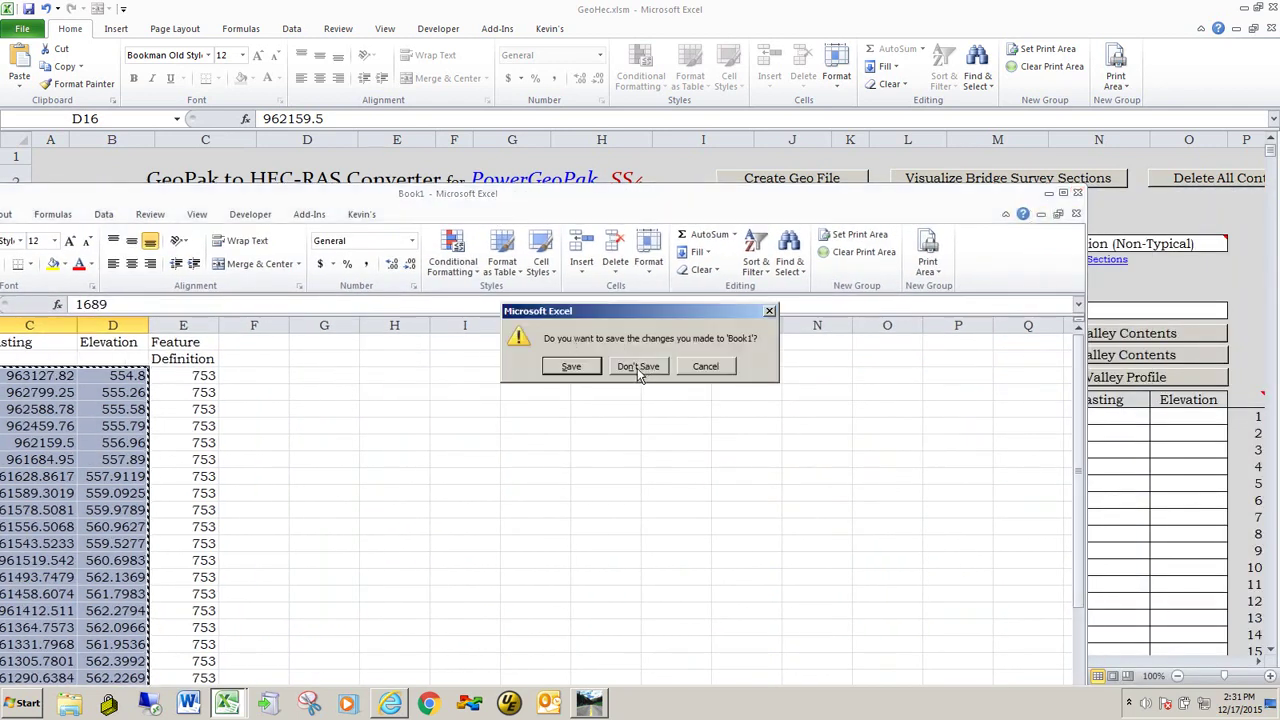
click(572, 369)
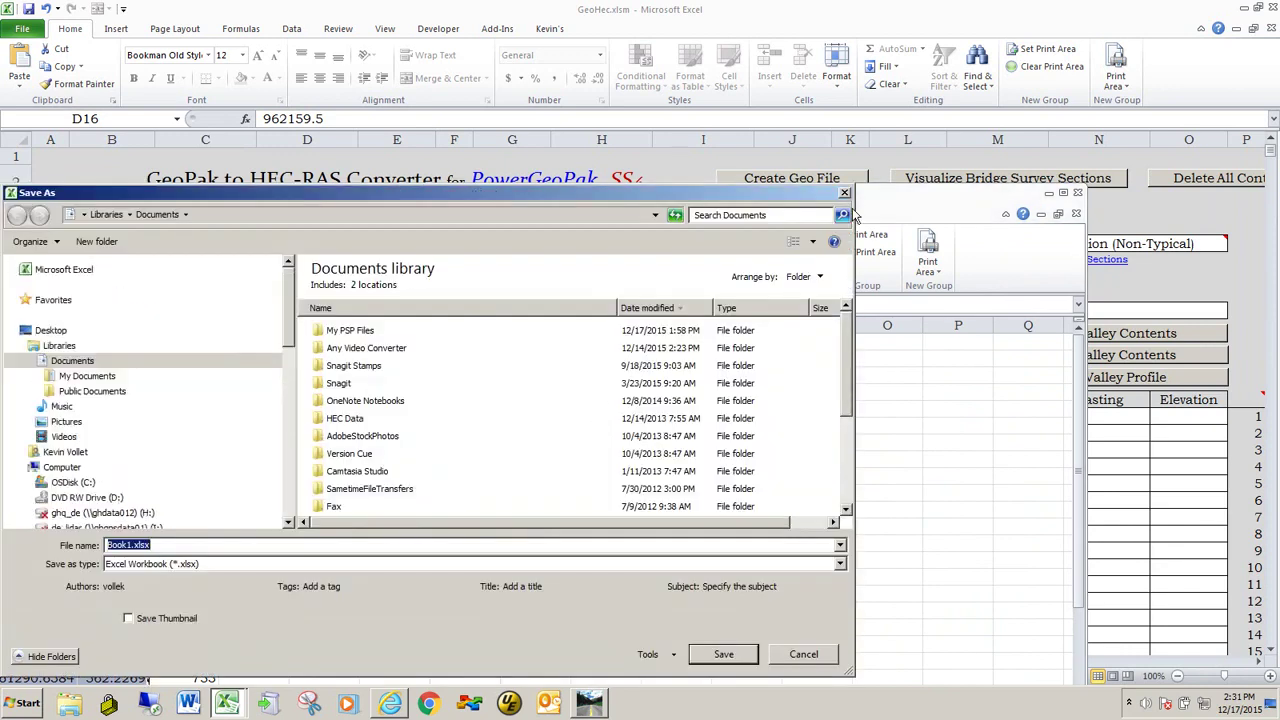
click(845, 193)
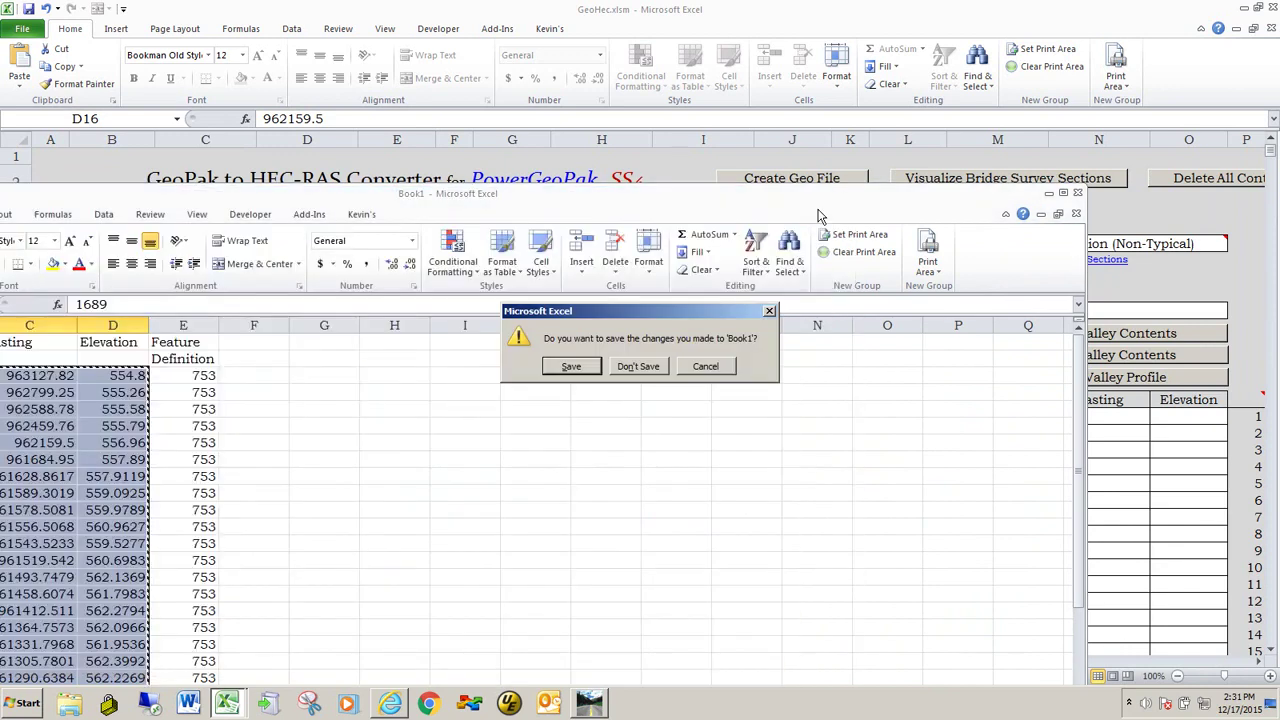
click(637, 367)
click(640, 396)
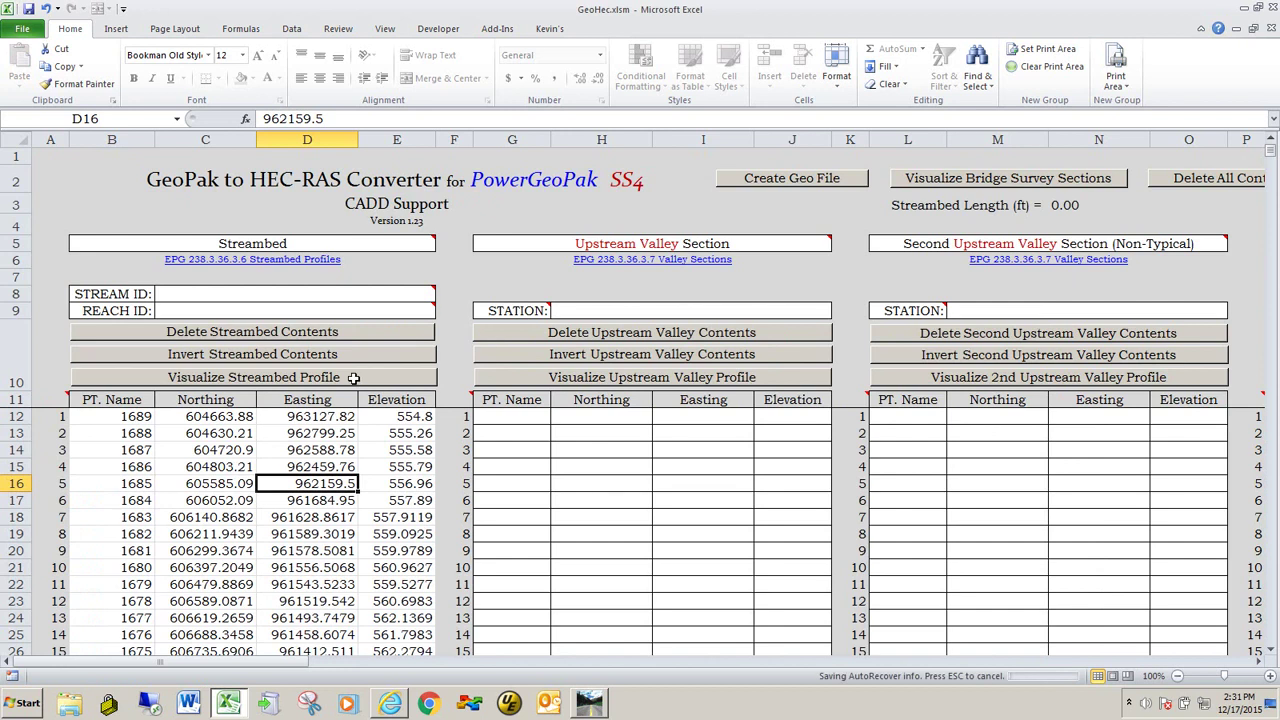
Visualize the streambed profile, accept the automatic inversion of the streambed data, and return to the main page.
scroll(186, 507, down, 1)
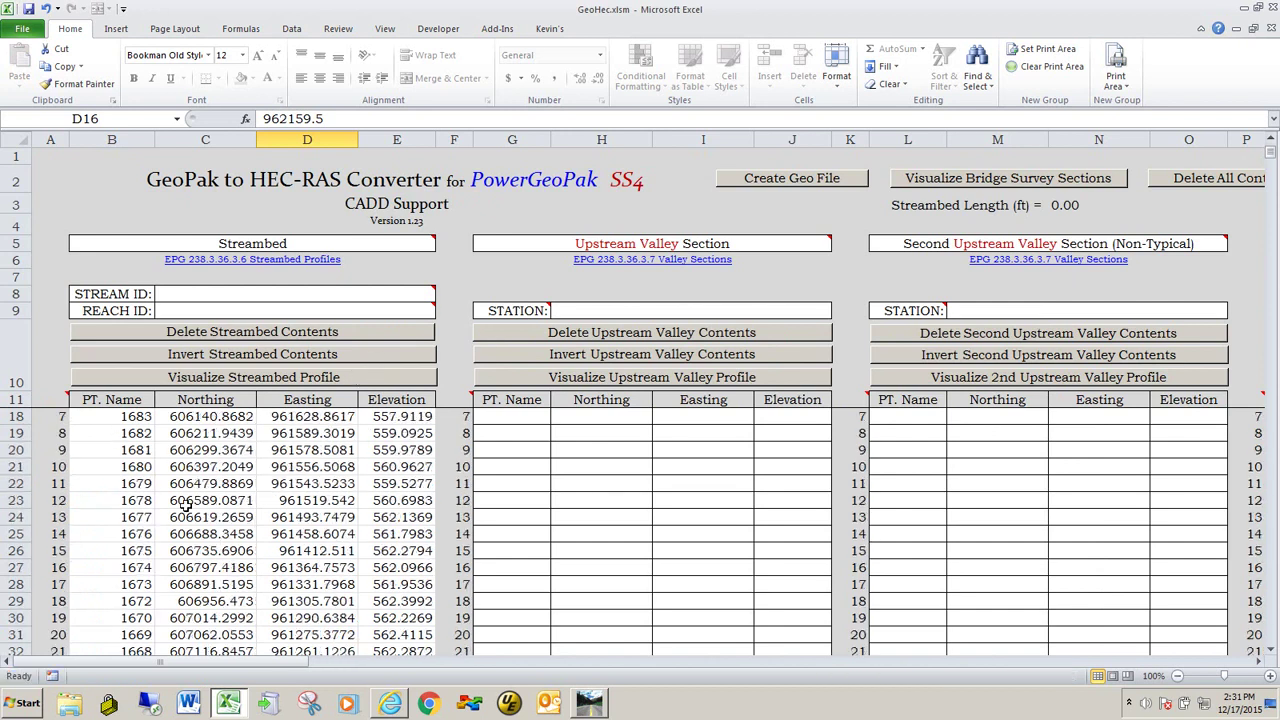
scroll(186, 507, up, 1)
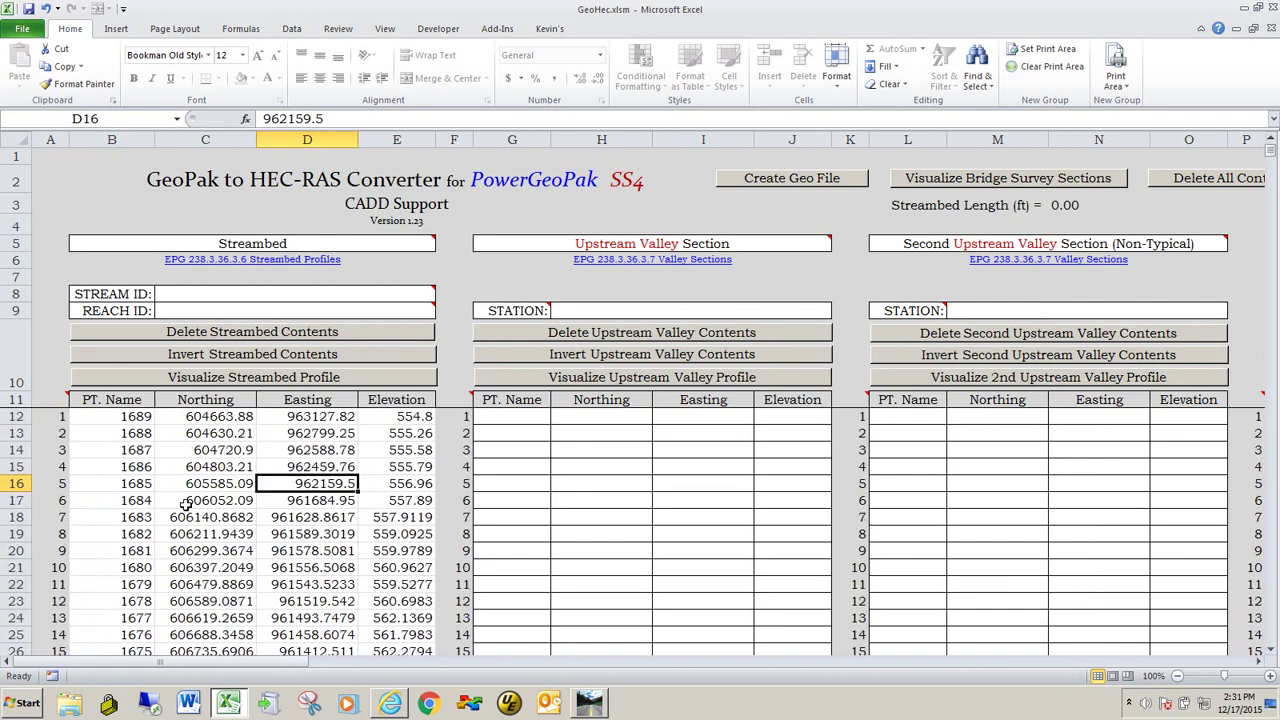
click(258, 380)
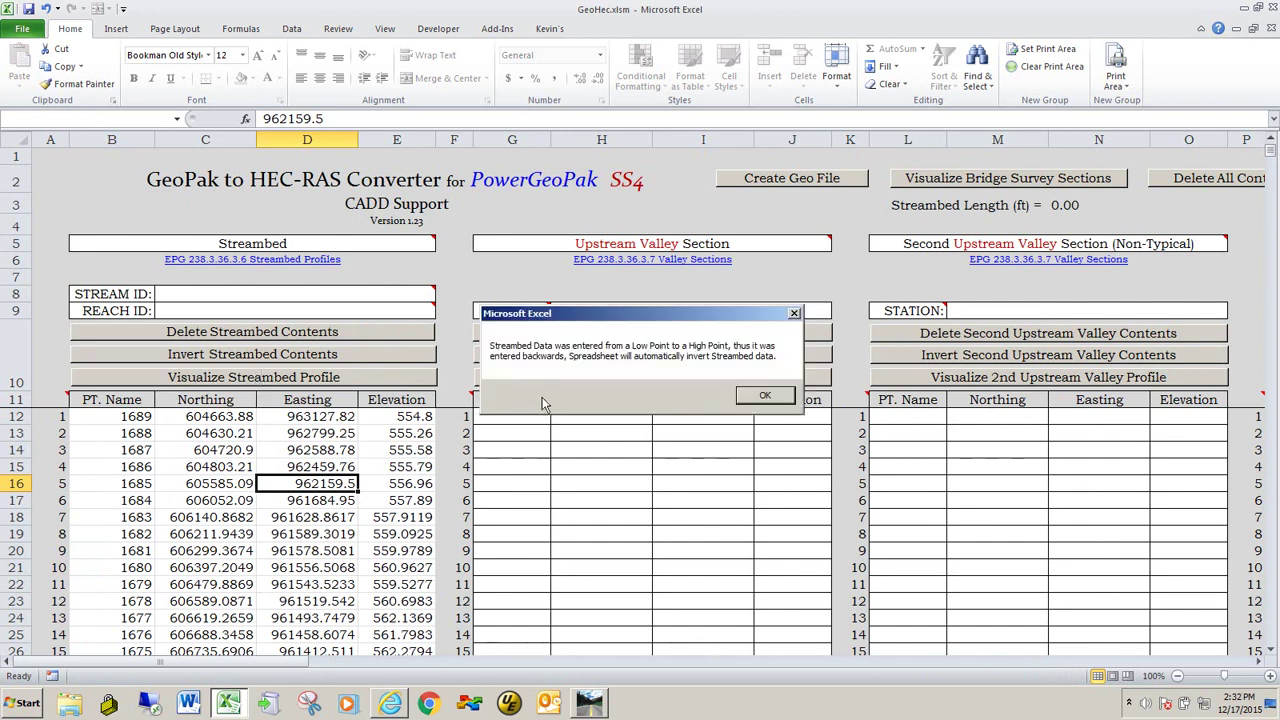
drag(575, 323, 632, 332)
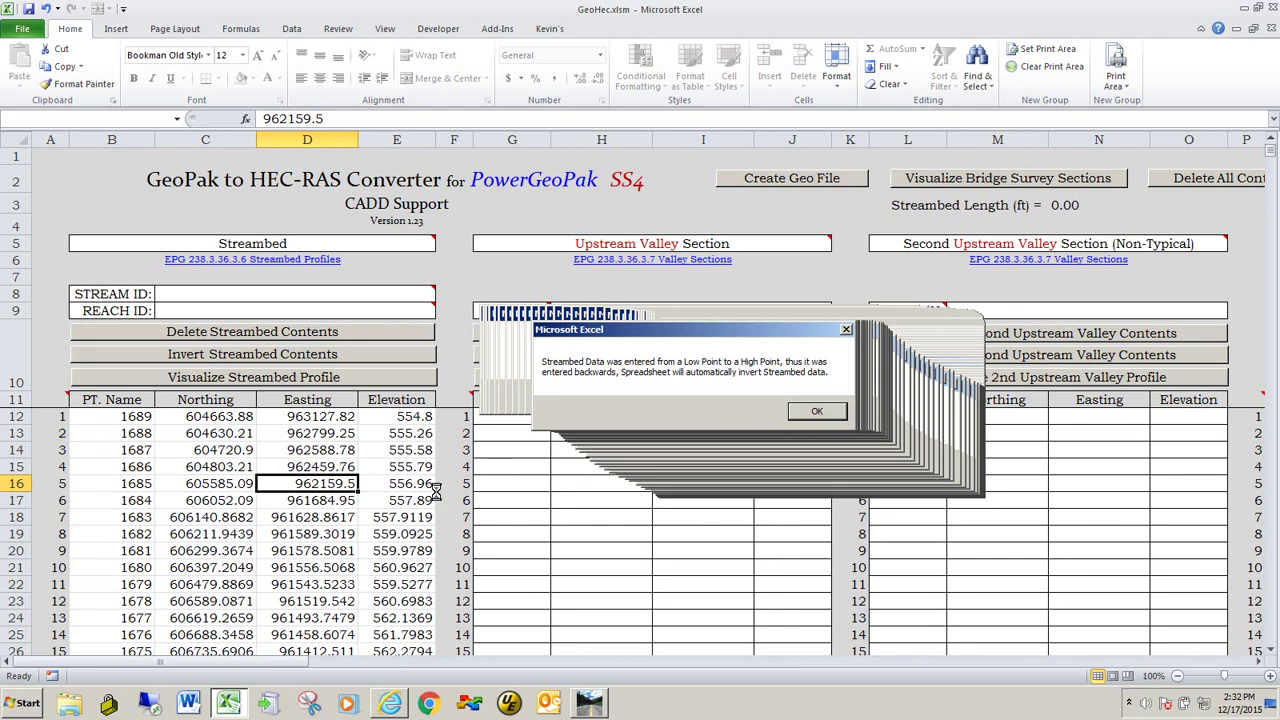
click(820, 411)
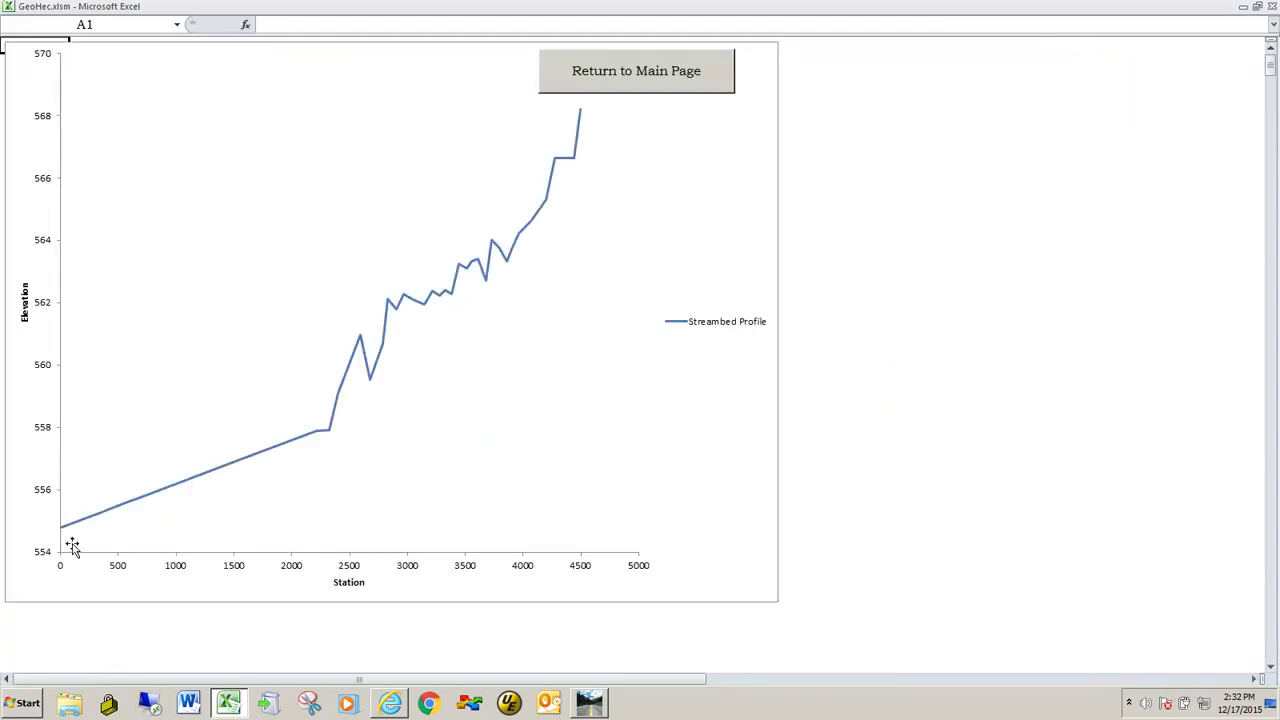
click(647, 80)
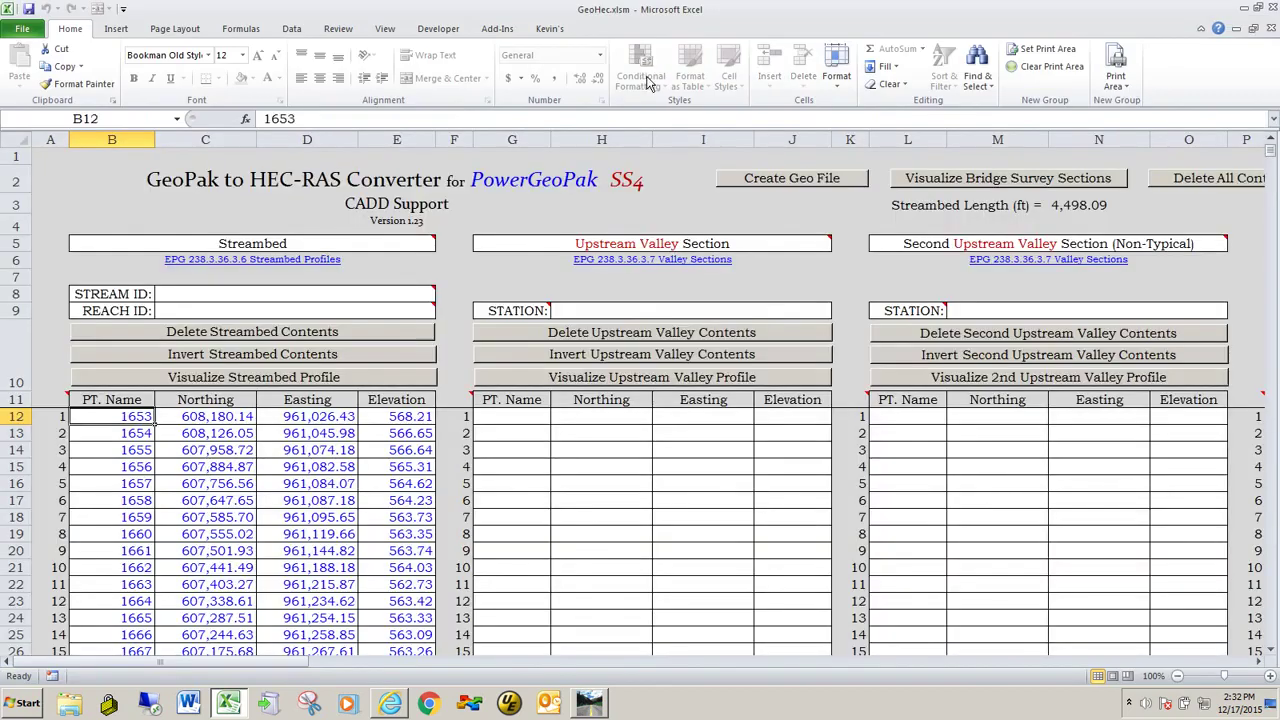
scroll(296, 476, down, 1)
scroll(293, 477, up, 1)
Switch to Power GEOPAK and close the streambed report and the Survey Details window.
key(alt+Tab)
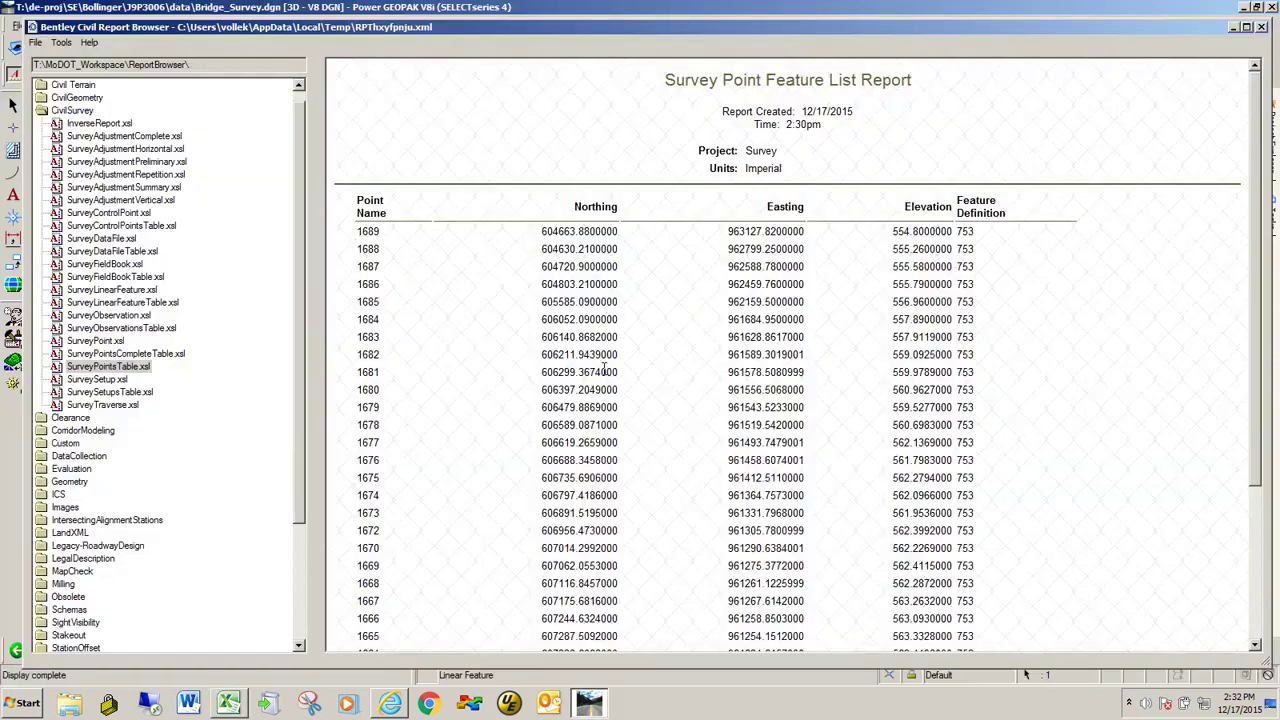
drag(1016, 32, 996, 93)
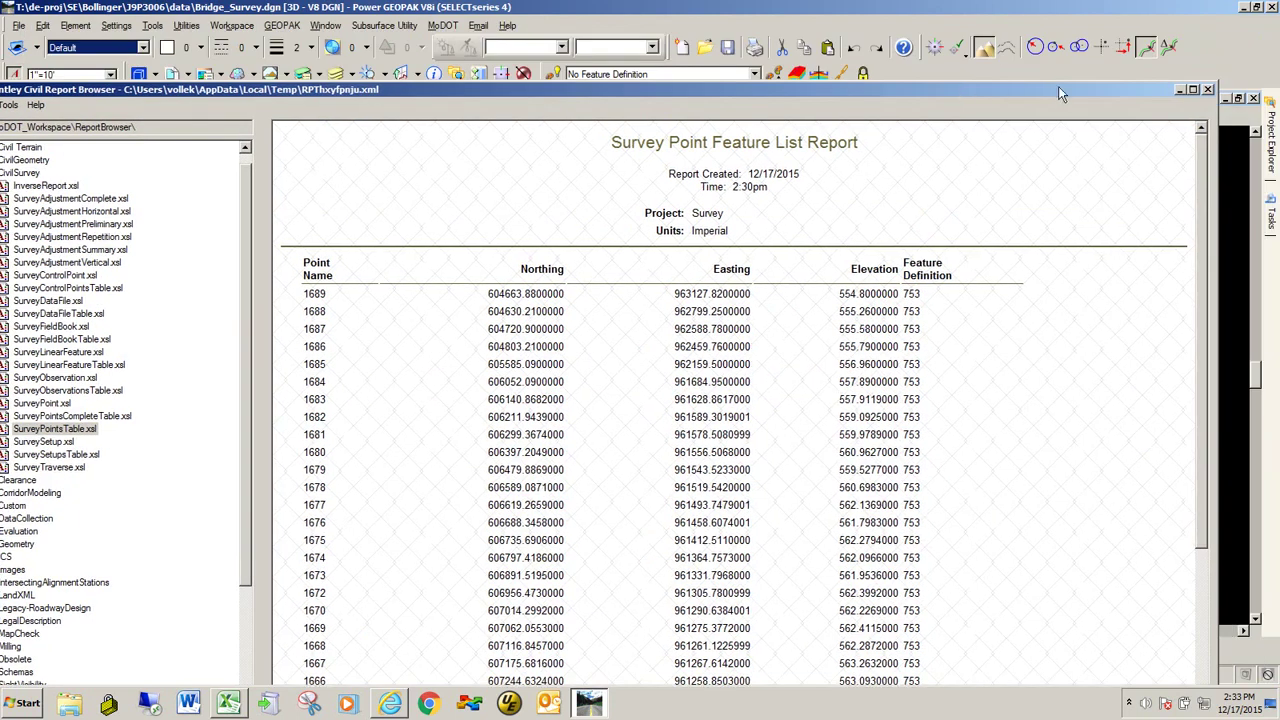
click(1209, 90)
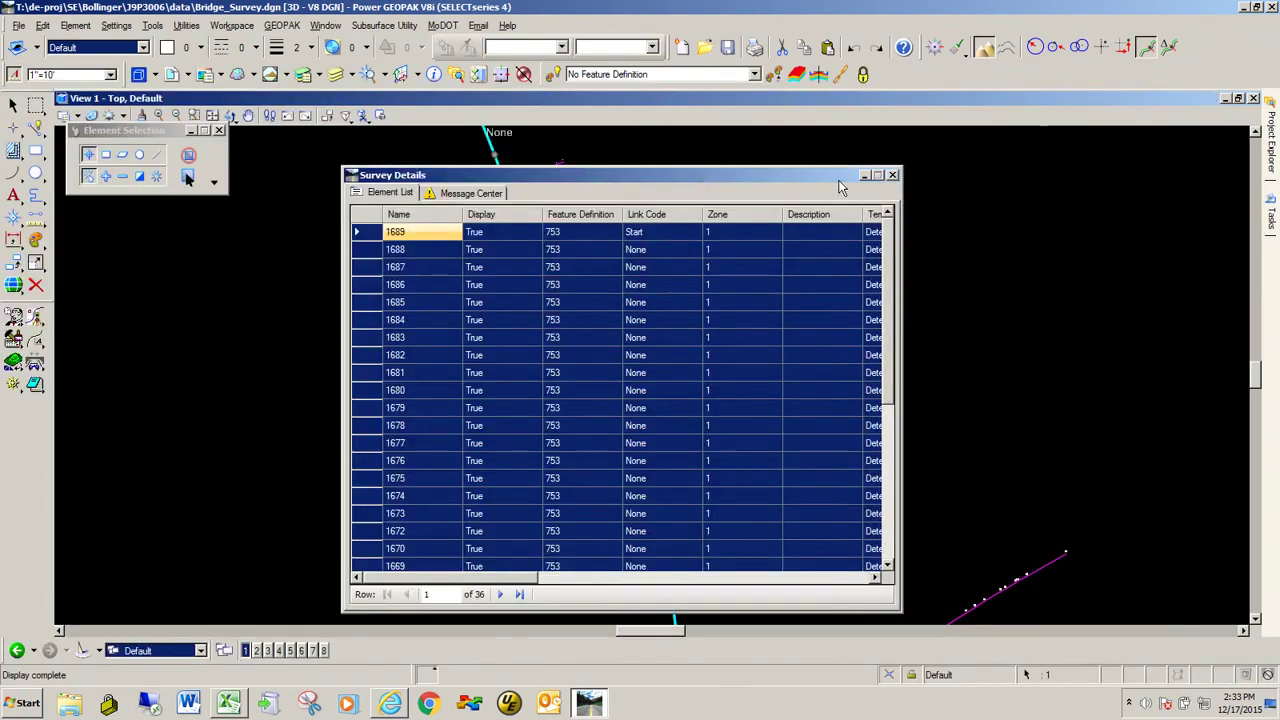
click(896, 170)
right_click(443, 317)
Select the upstream valley section line crossing the stream and open its point features for editing.
scroll(414, 374, up, 3)
scroll(343, 294, up, 5)
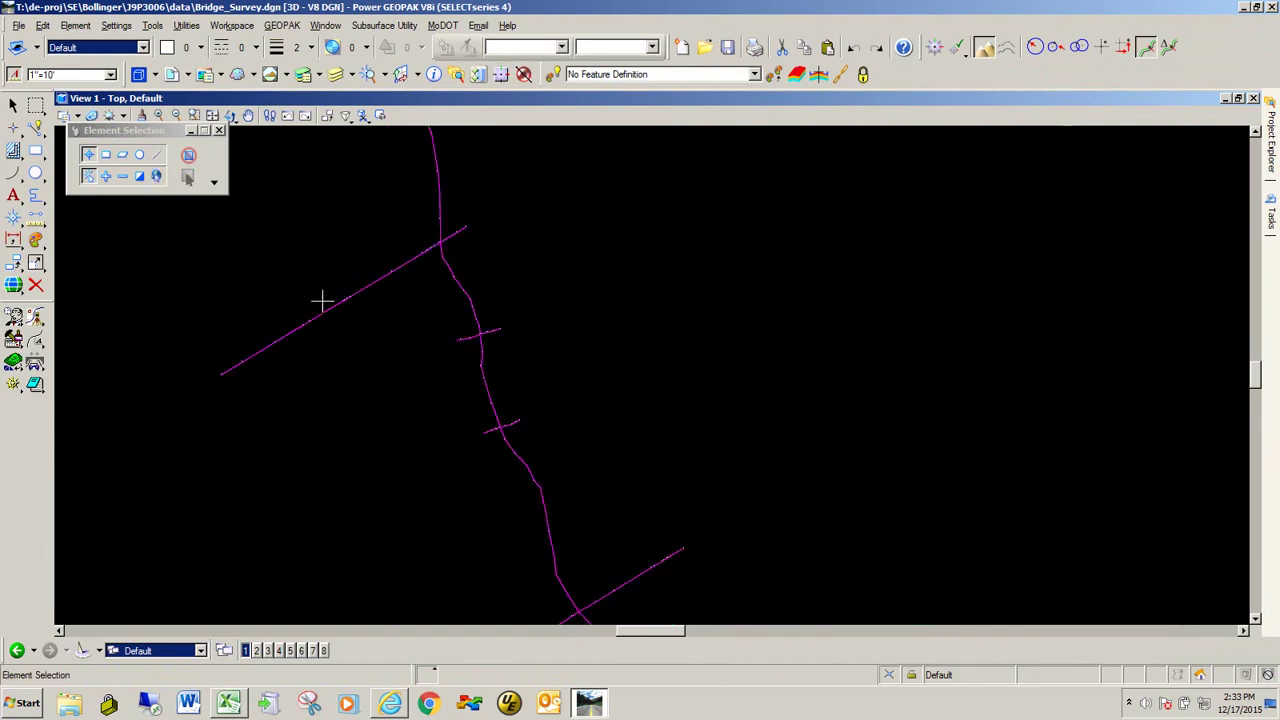
scroll(459, 323, down, 4)
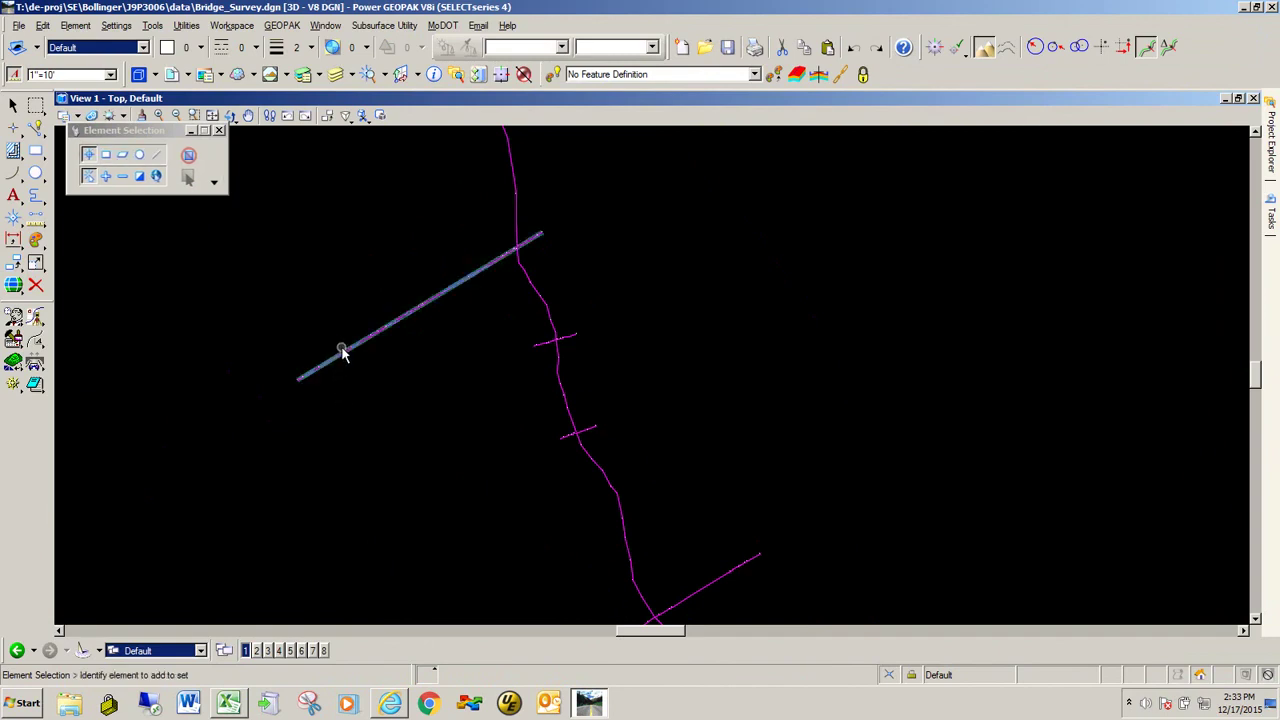
scroll(401, 326, up, 2)
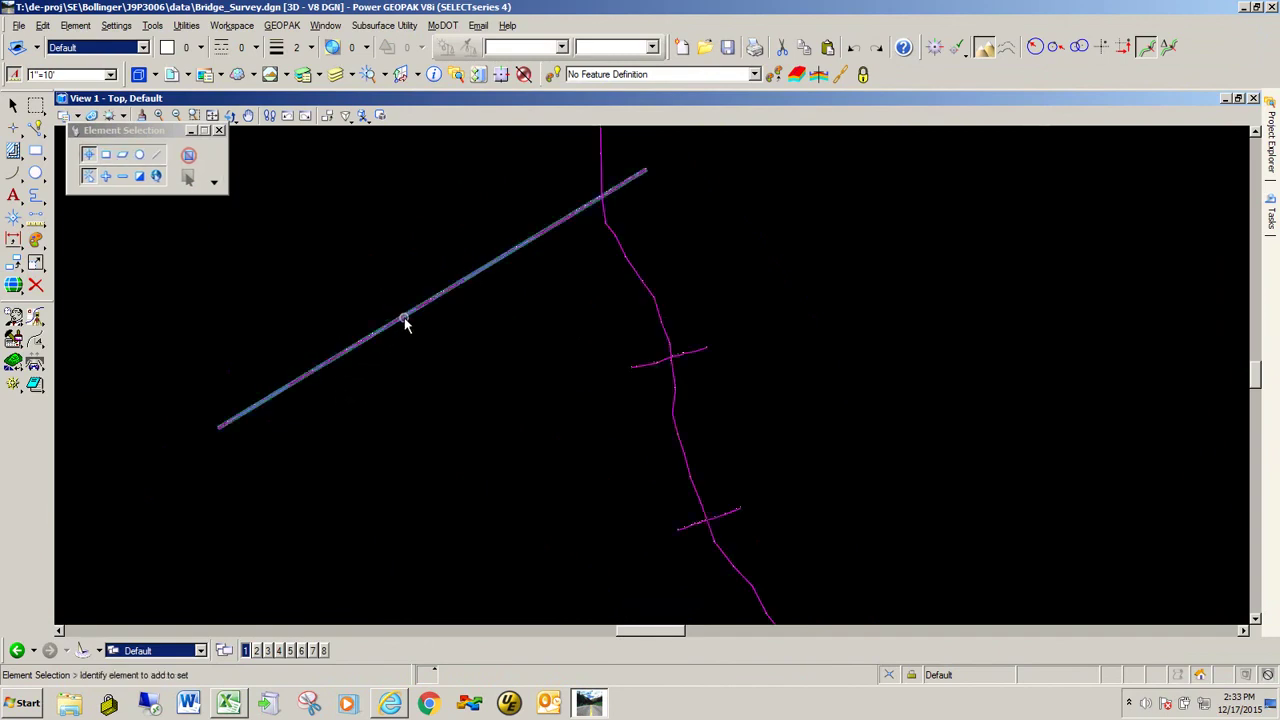
click(407, 319)
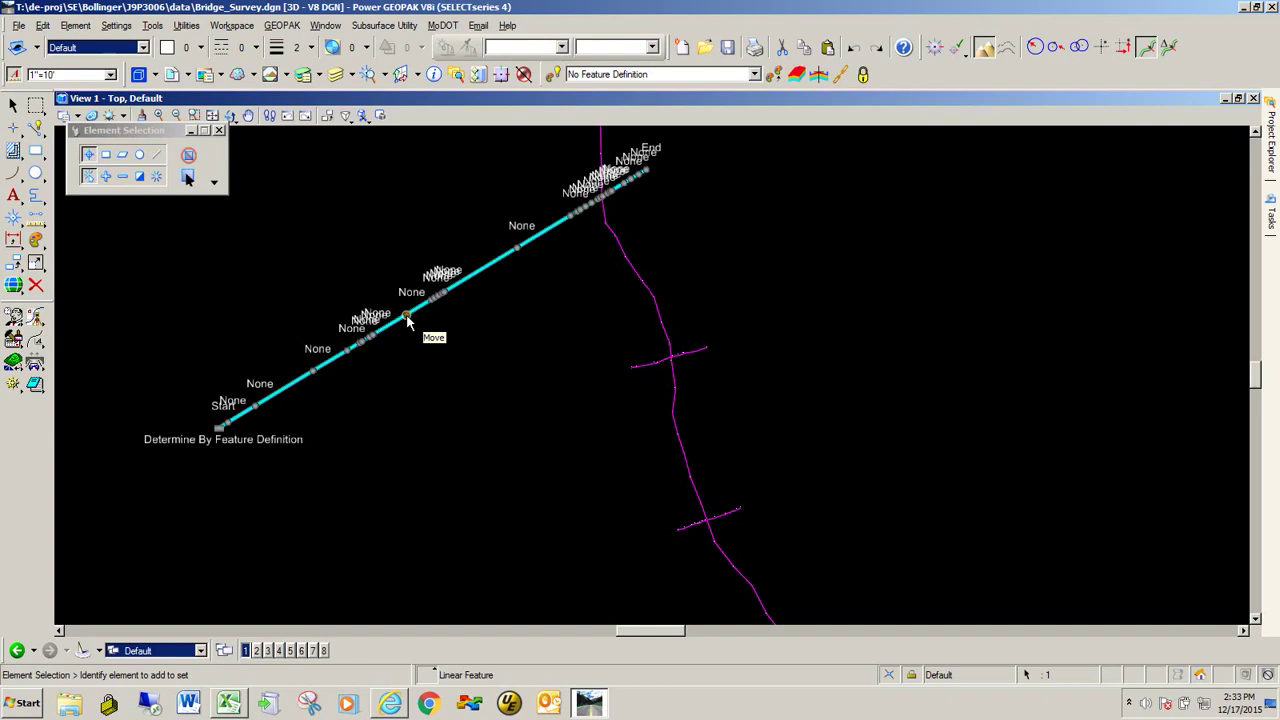
mouse_move(418, 313)
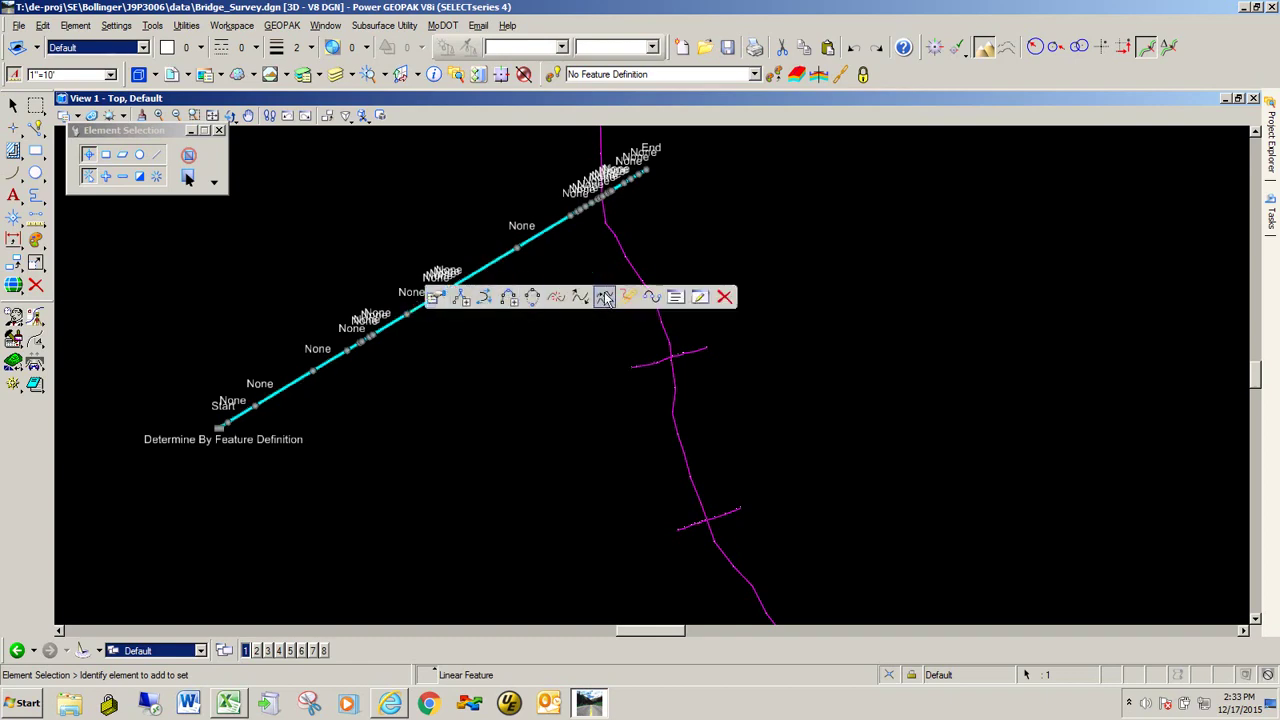
click(700, 297)
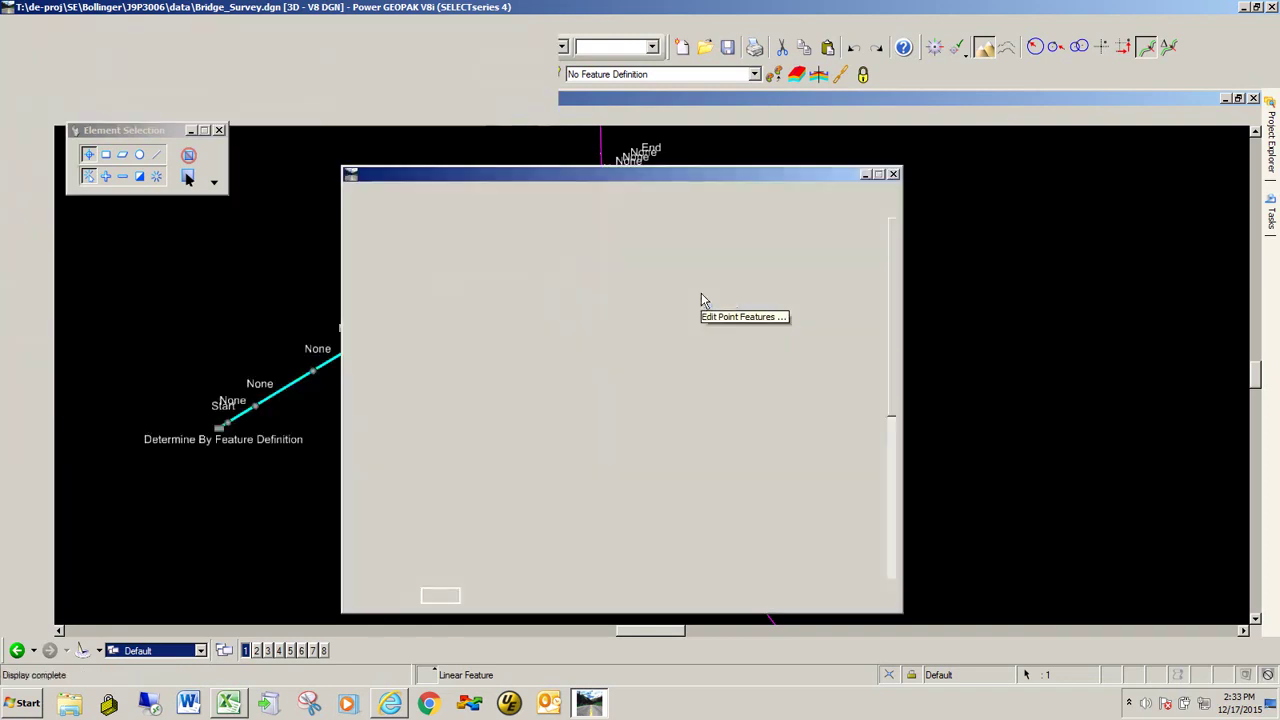
Select all the upstream valley points in the element list and generate a report on them.
drag(536, 178, 649, 183)
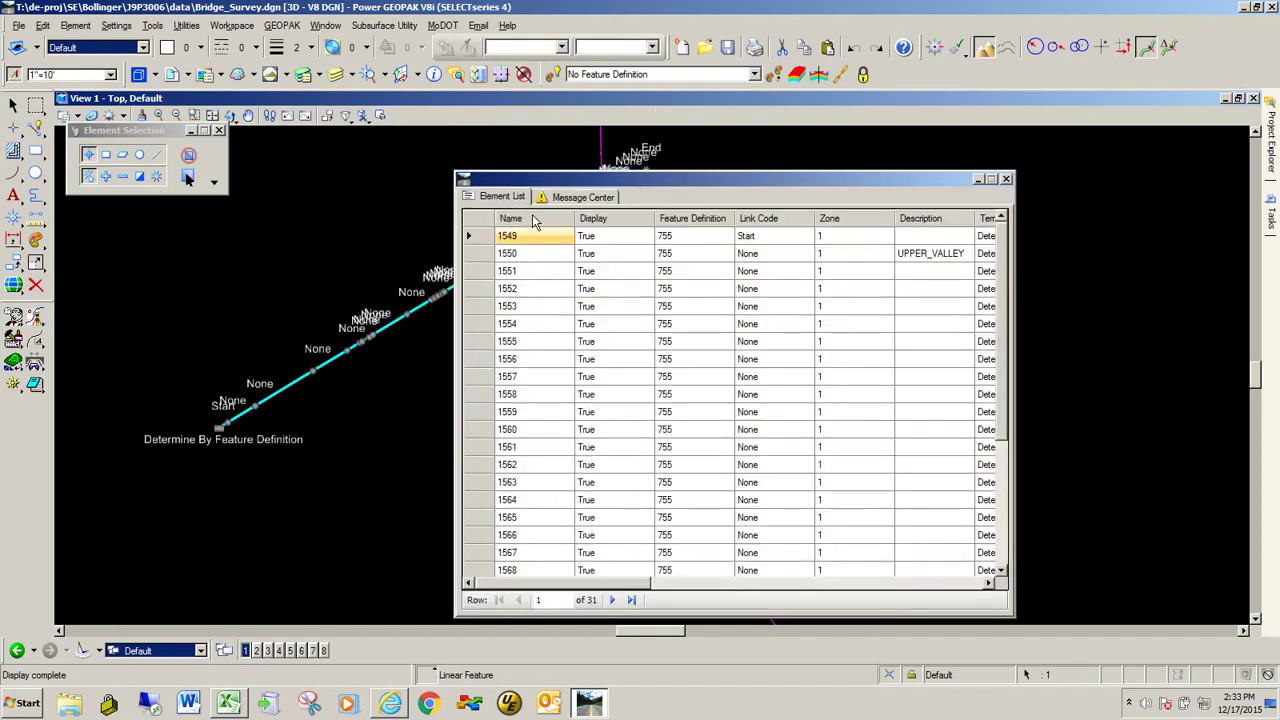
click(480, 221)
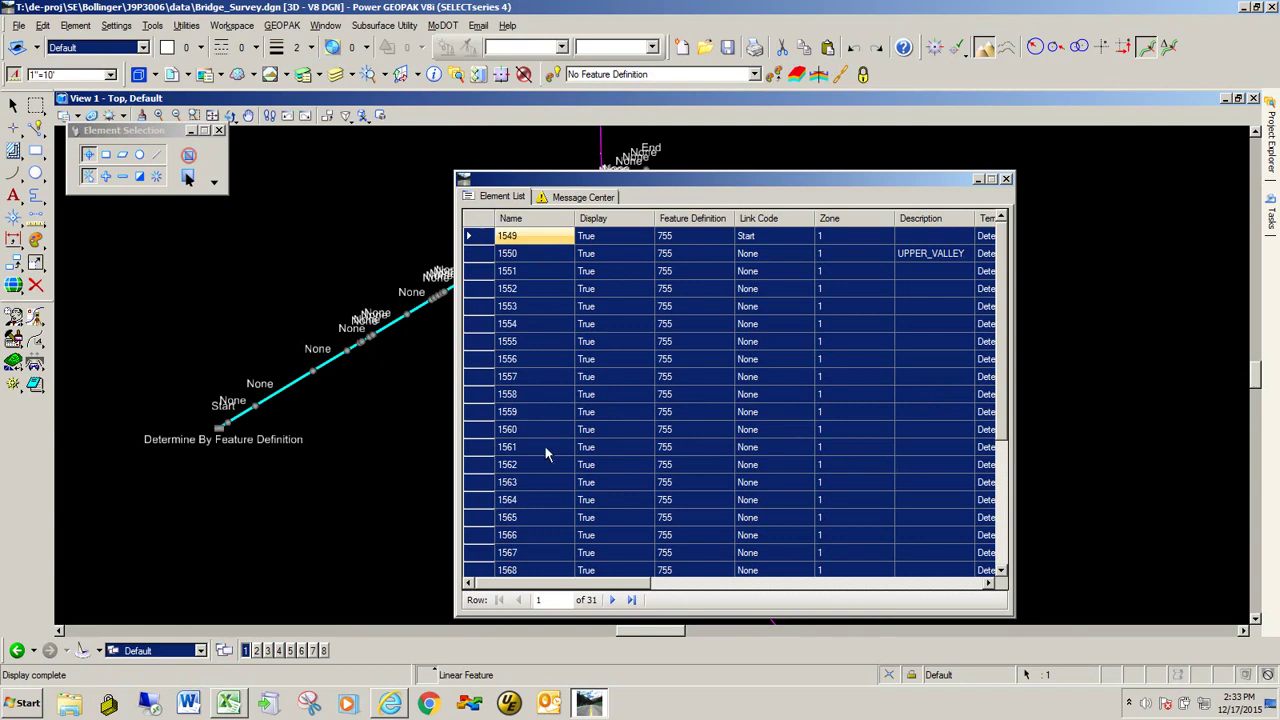
right_click(480, 411)
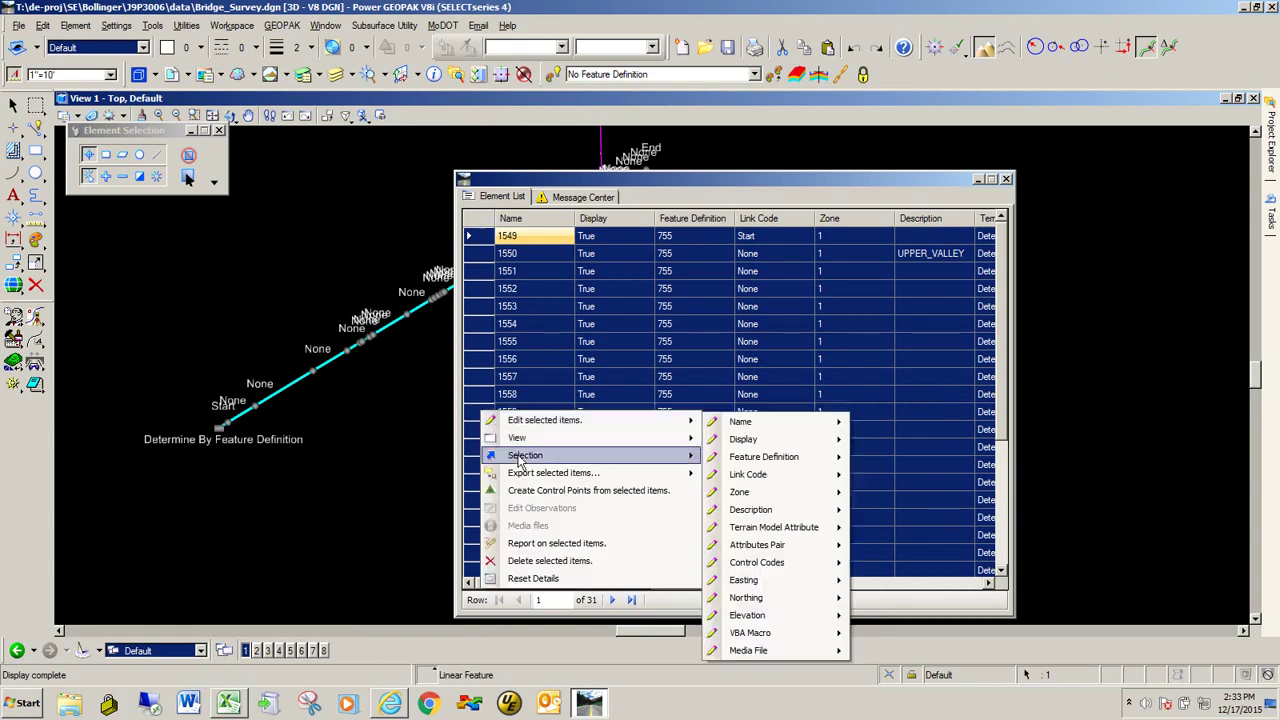
click(565, 546)
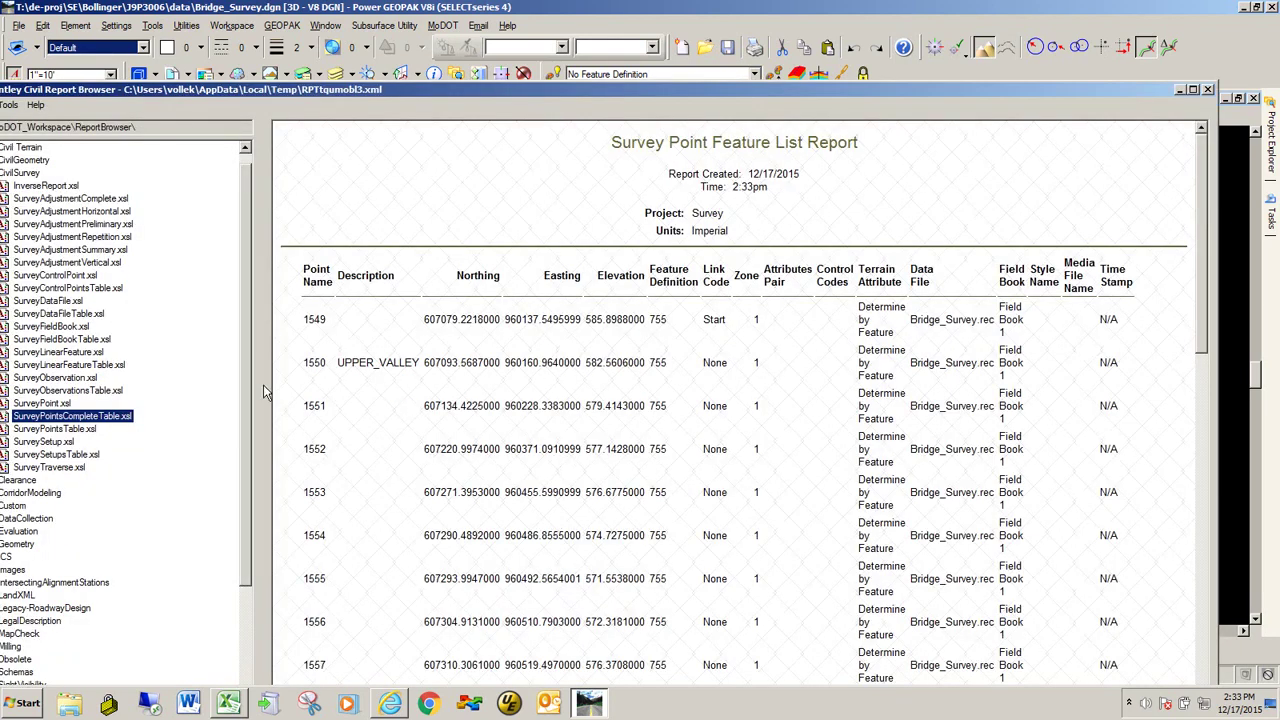
Switch the upstream valley report to the SurveyPointsTable.xsl style and export it to Microsoft Excel.
click(55, 430)
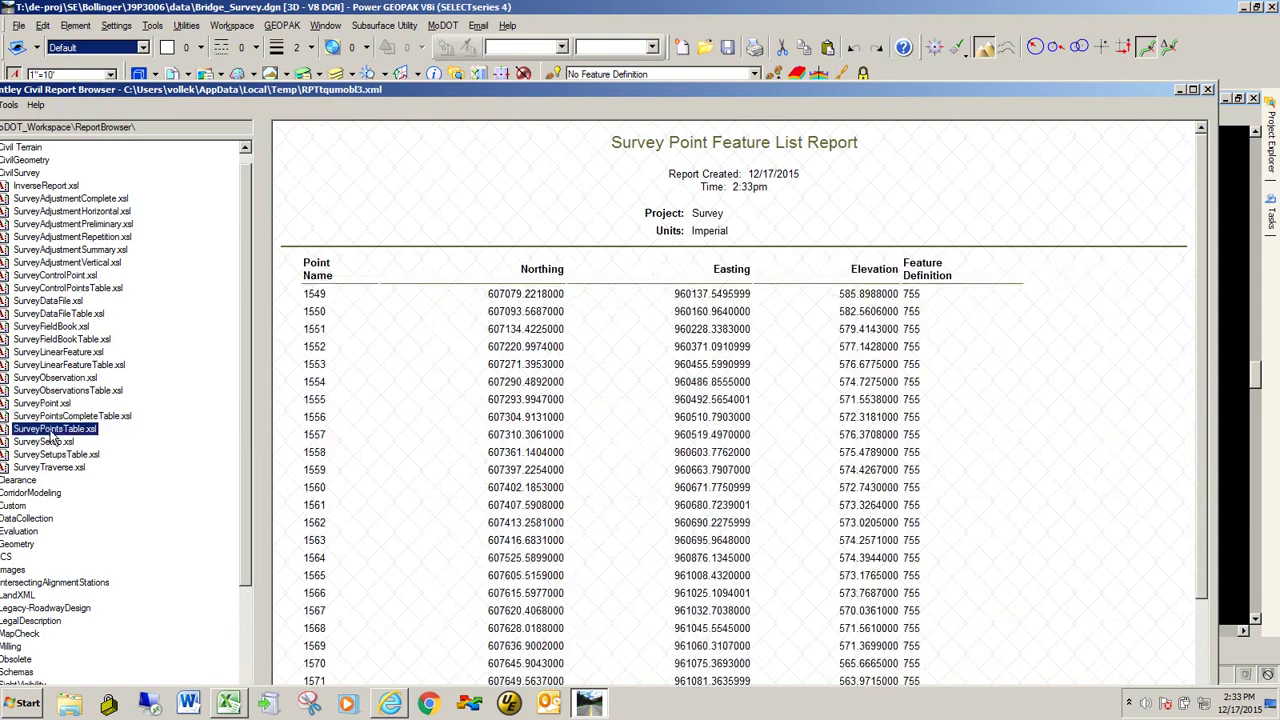
right_click(595, 334)
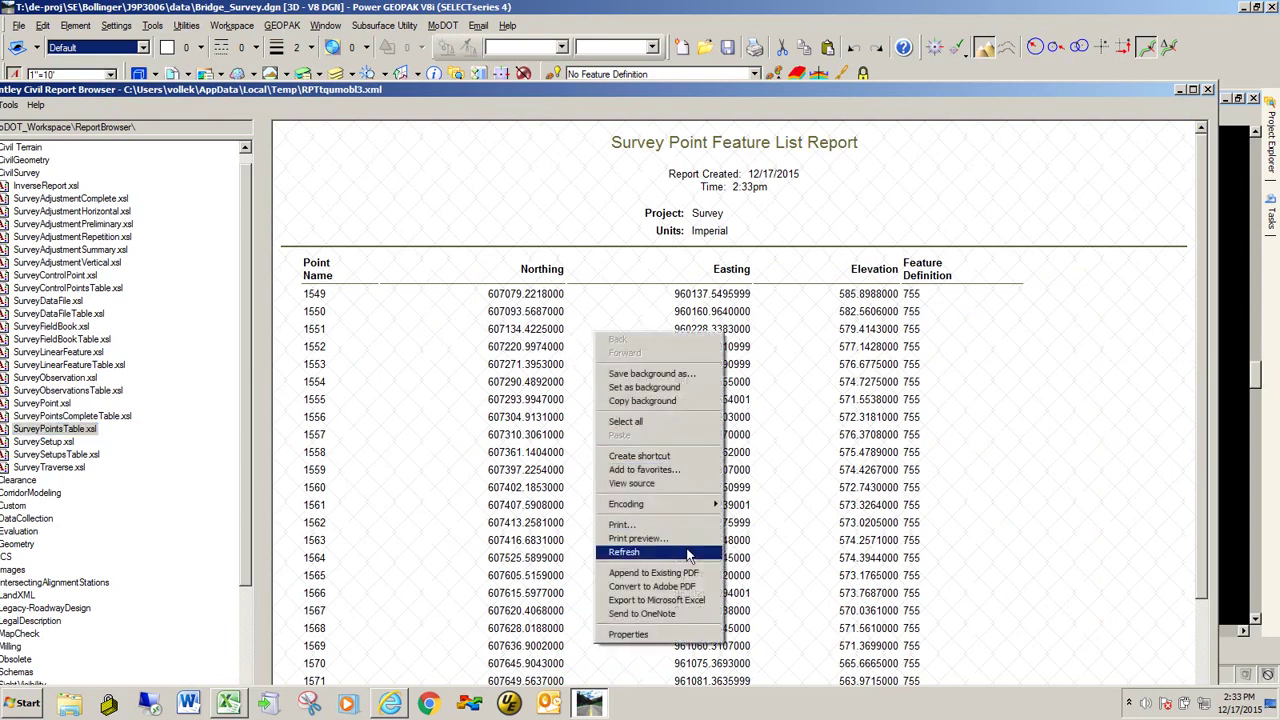
click(690, 603)
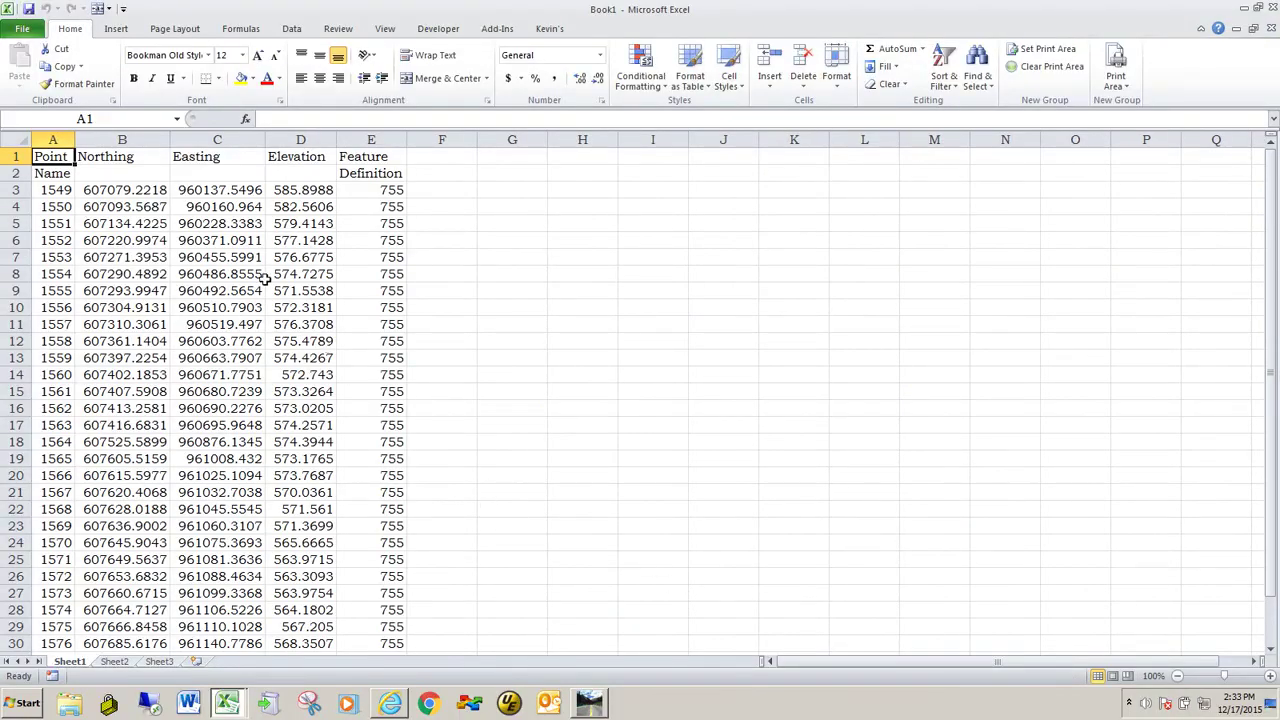
Copy the upstream valley point names, northings, eastings and elevations in A3:D33 of the exported workbook.
click(45, 190)
drag(45, 190, 278, 573)
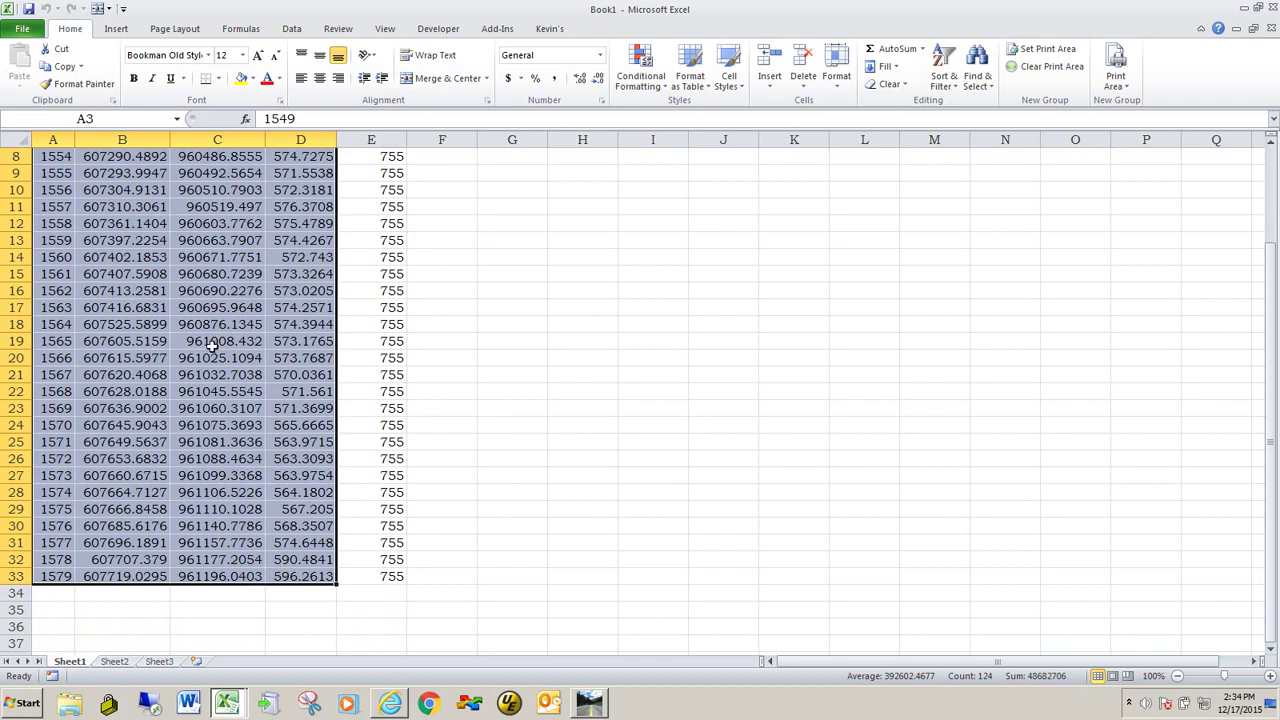
right_click(108, 190)
click(146, 218)
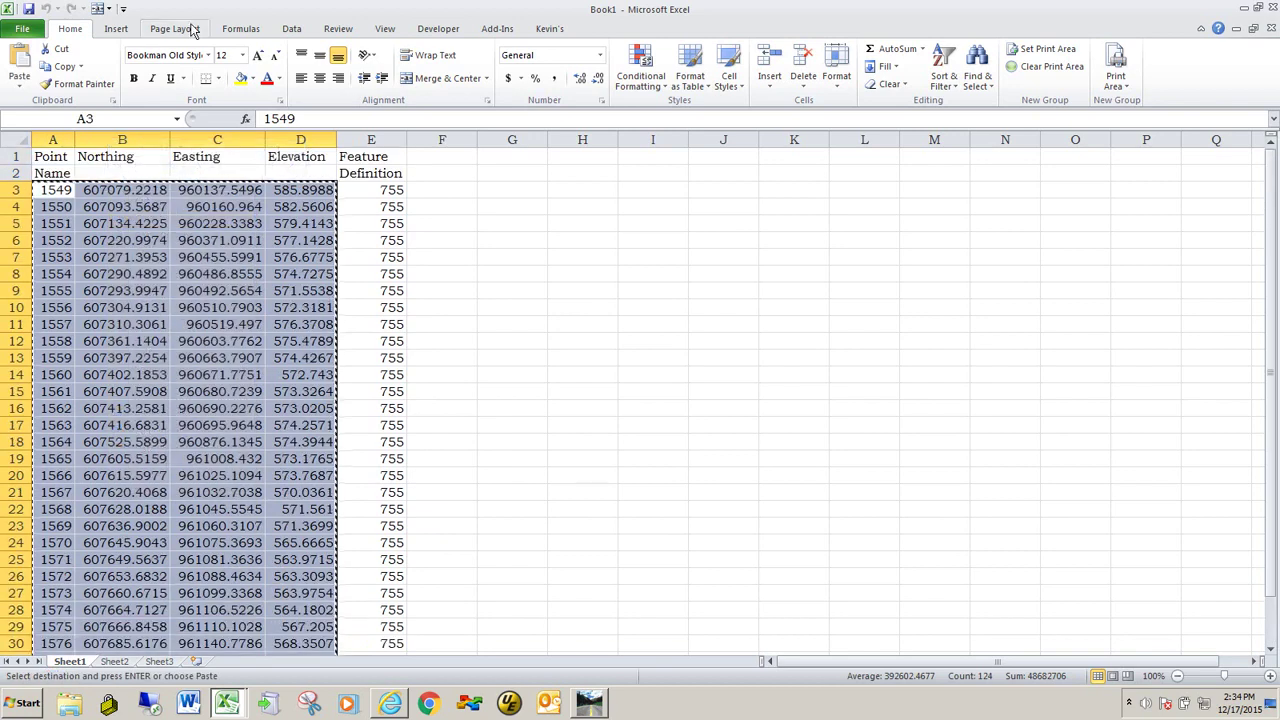
Switch to GeoHec.xlsm and paste the copied points into the Upstream Valley Section table starting at cell G12.
drag(200, 9, 1127, 299)
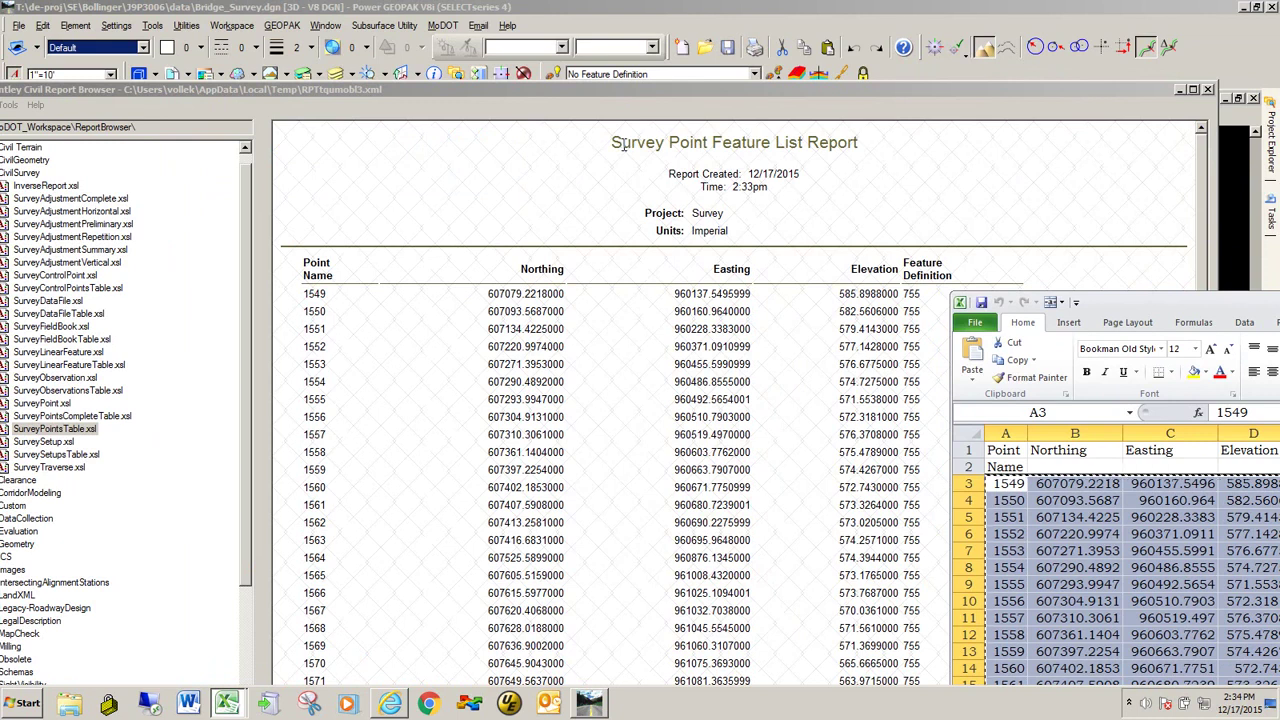
key(alt+Tab)
key(alt+Tab)
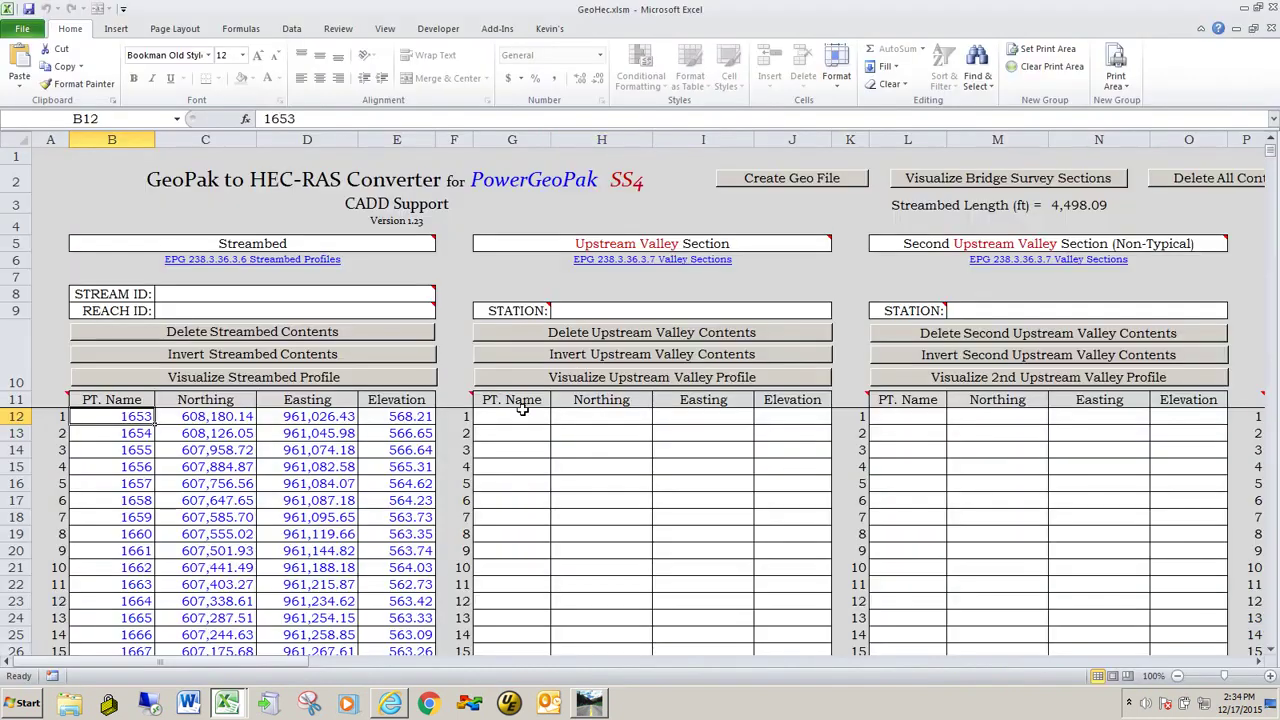
click(514, 421)
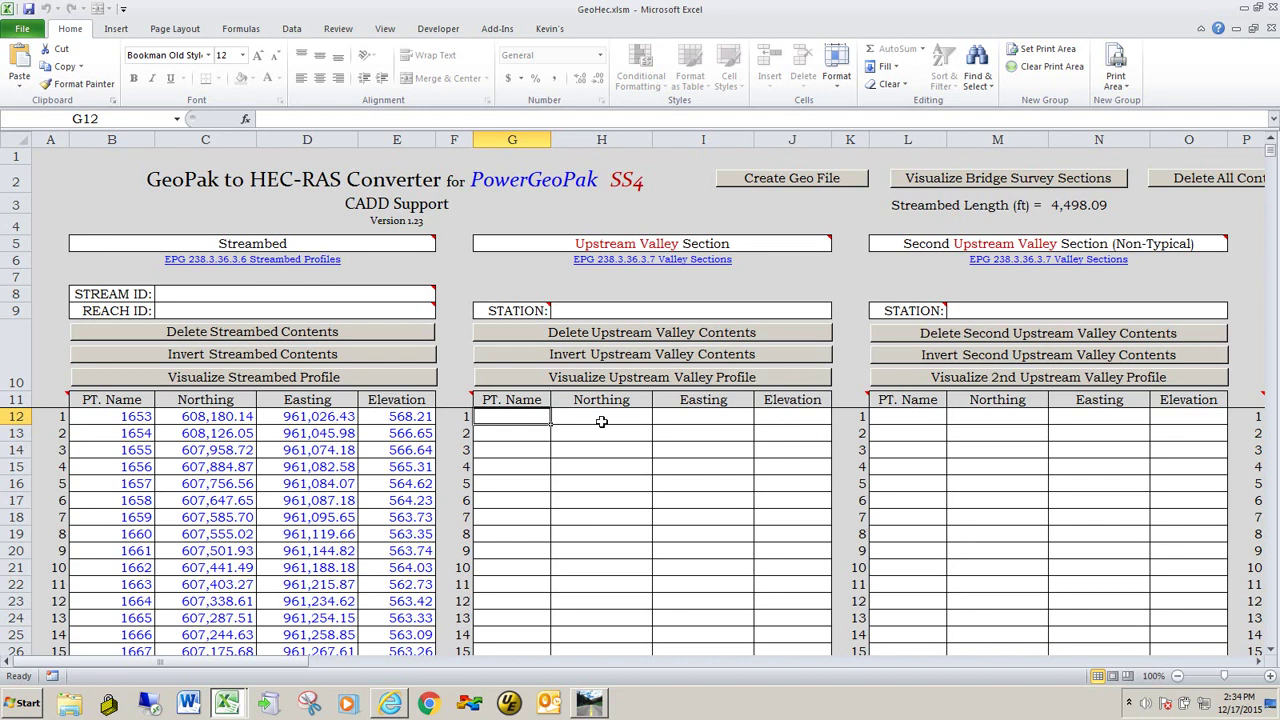
right_click(519, 422)
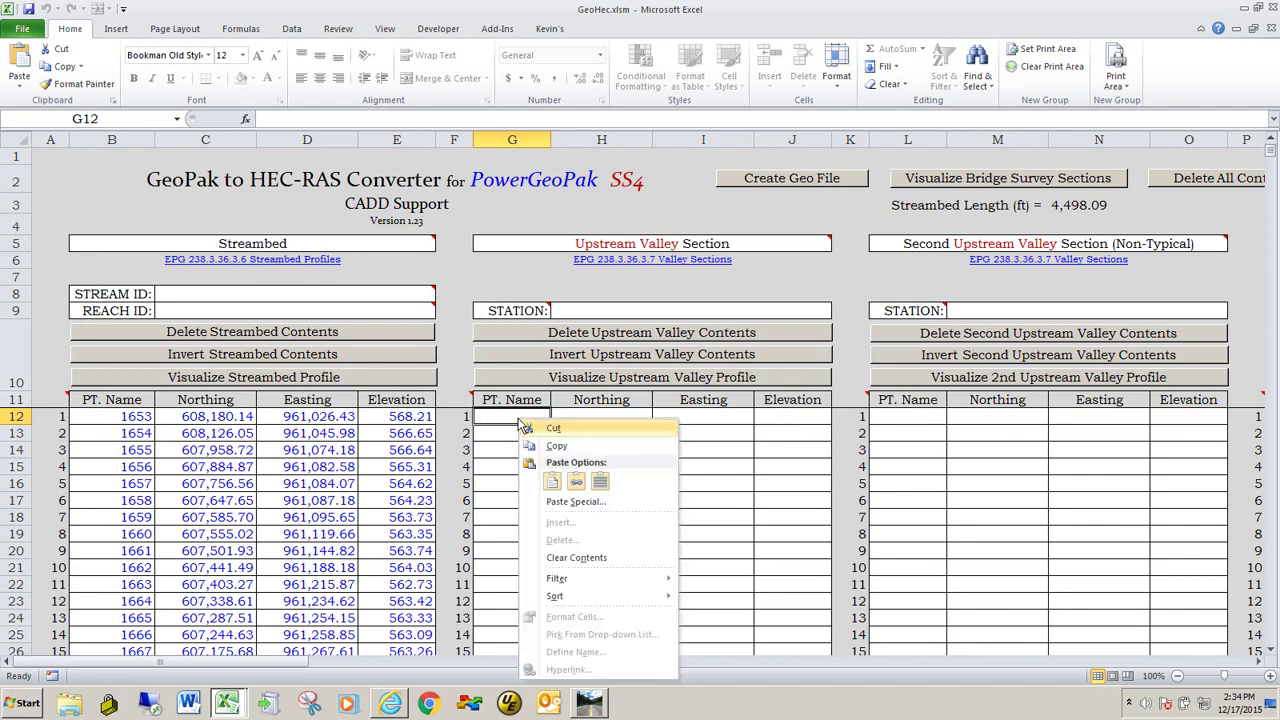
click(552, 481)
scroll(652, 469, down, 7)
scroll(652, 469, up, 7)
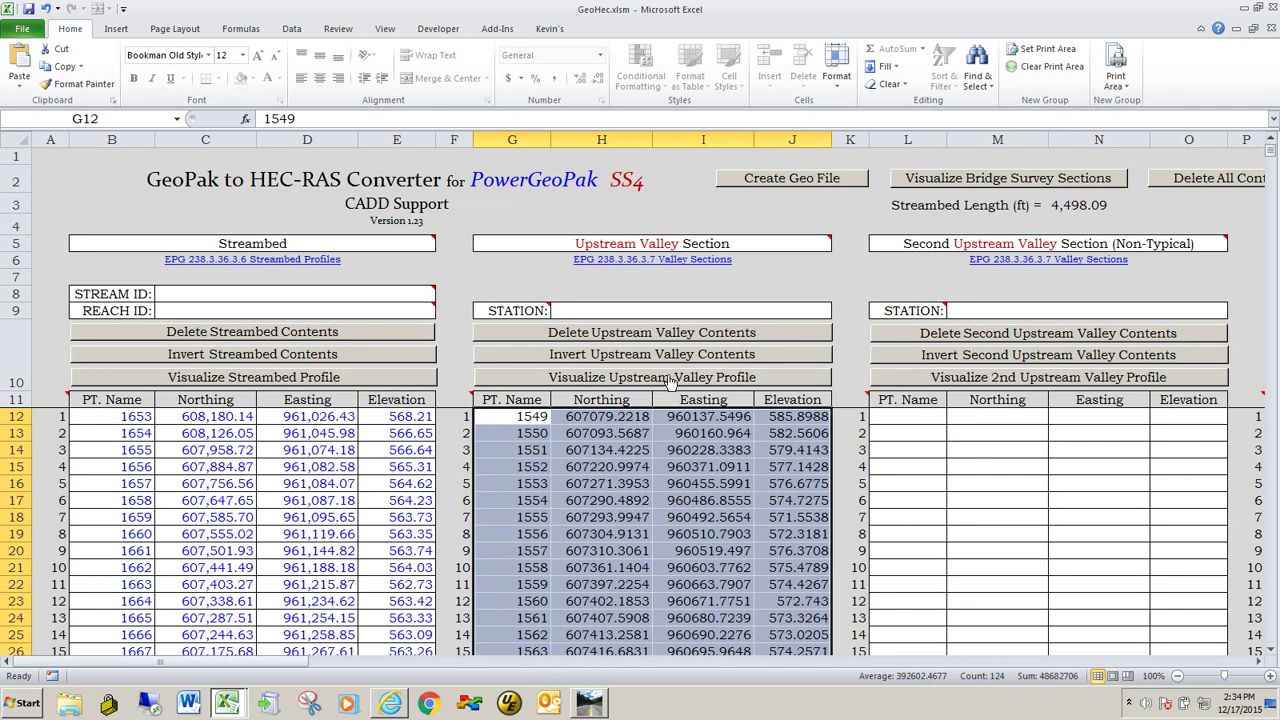
Visualize the upstream valley profile and return to the main page of the converter.
click(670, 379)
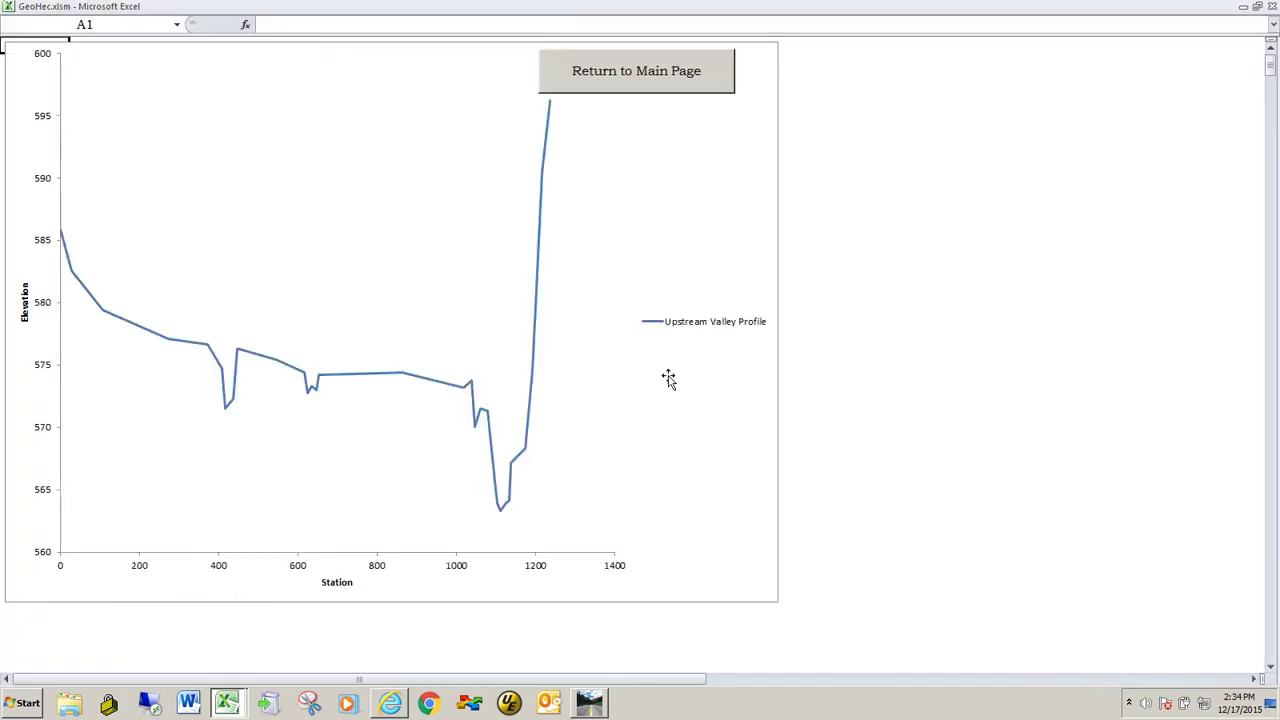
click(618, 79)
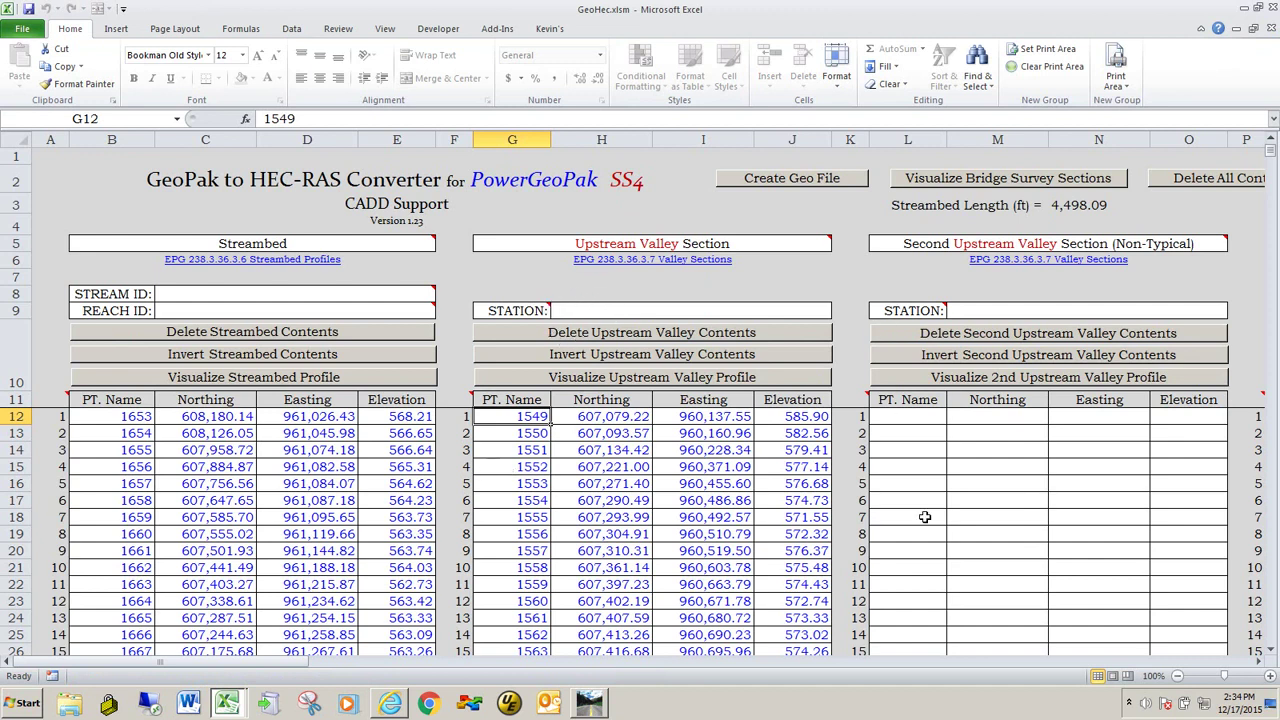
drag(258, 665, 597, 670)
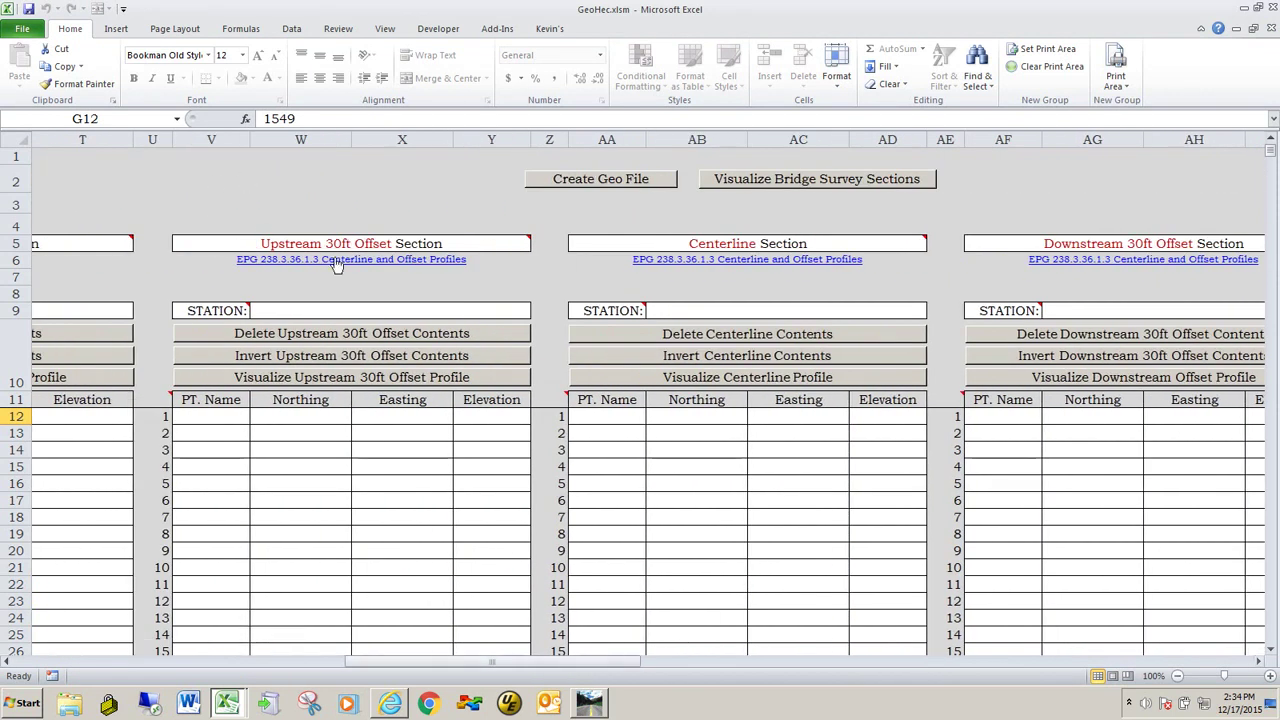